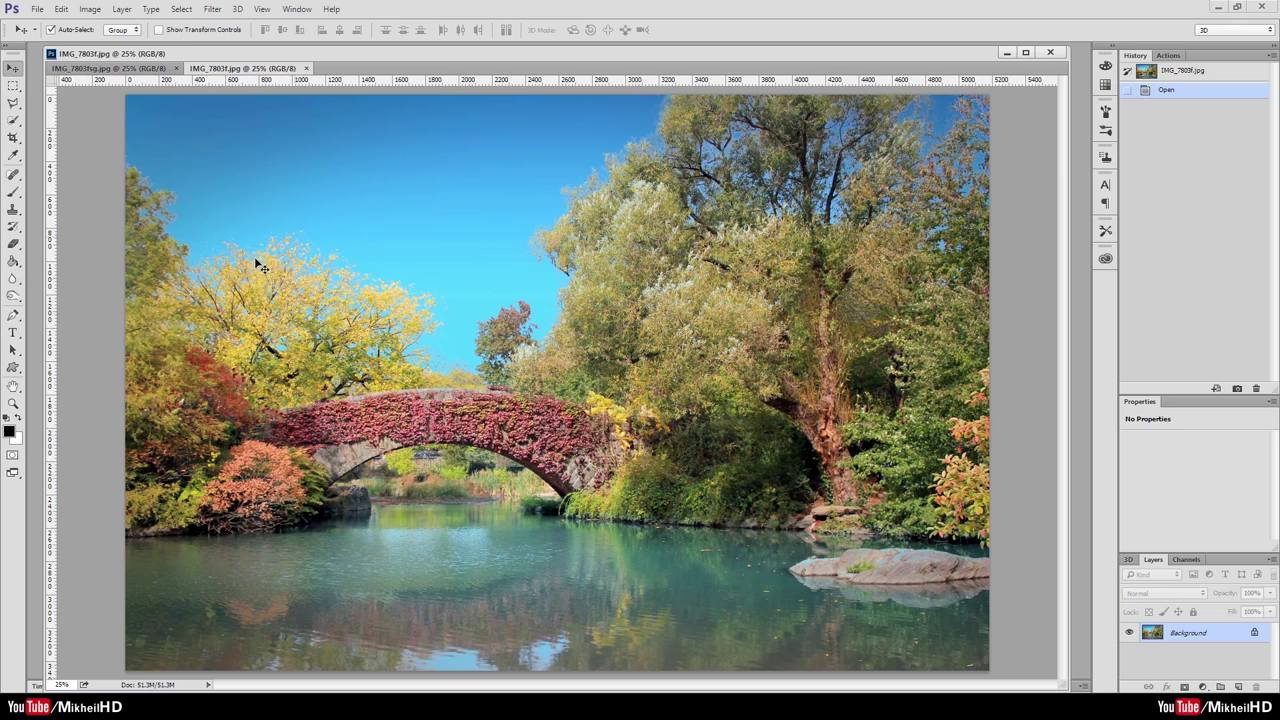
# Step: Review the black-and-white IMG_7803fsg.jpg, then close its tab
pyautogui.click(141, 68)
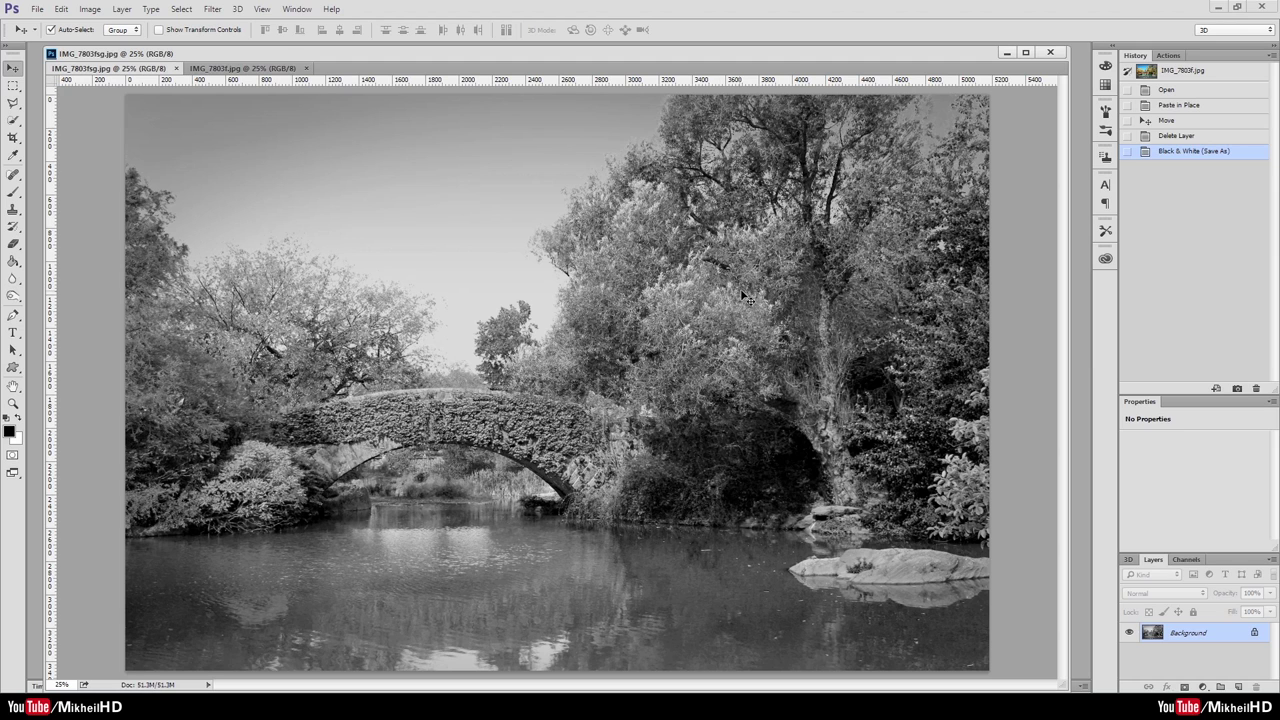
pyautogui.moveTo(590, 48); pyautogui.dragTo(598, 56)
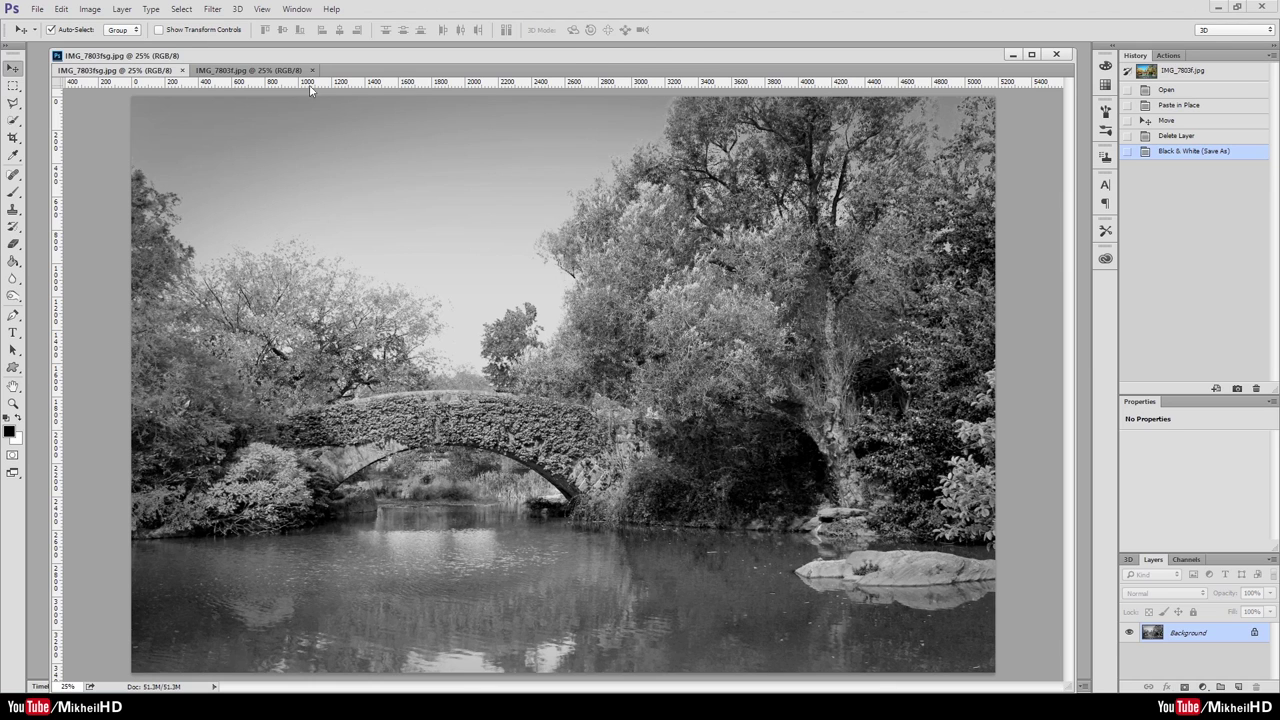
pyautogui.click(255, 70)
pyautogui.click(135, 72)
# Step: Close the black-and-white sample and bring up the colour photo's document options
pyautogui.click(181, 70)
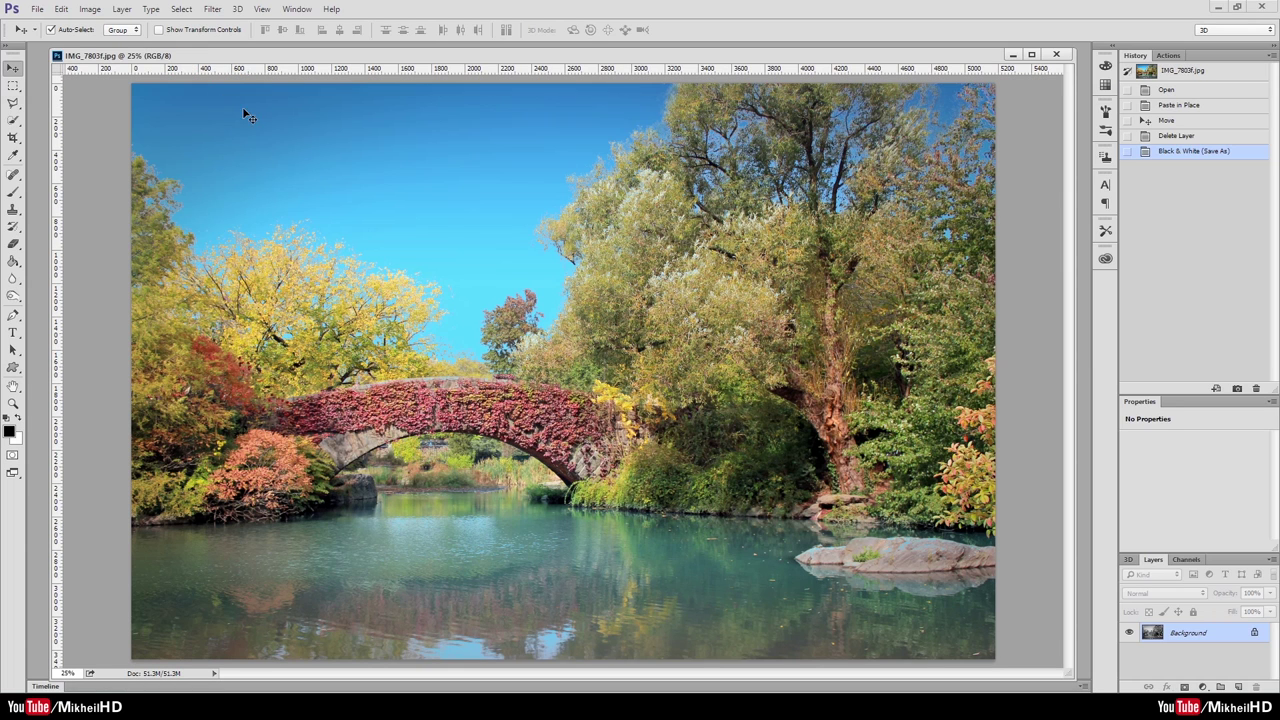
pyautogui.rightClick(476, 56)
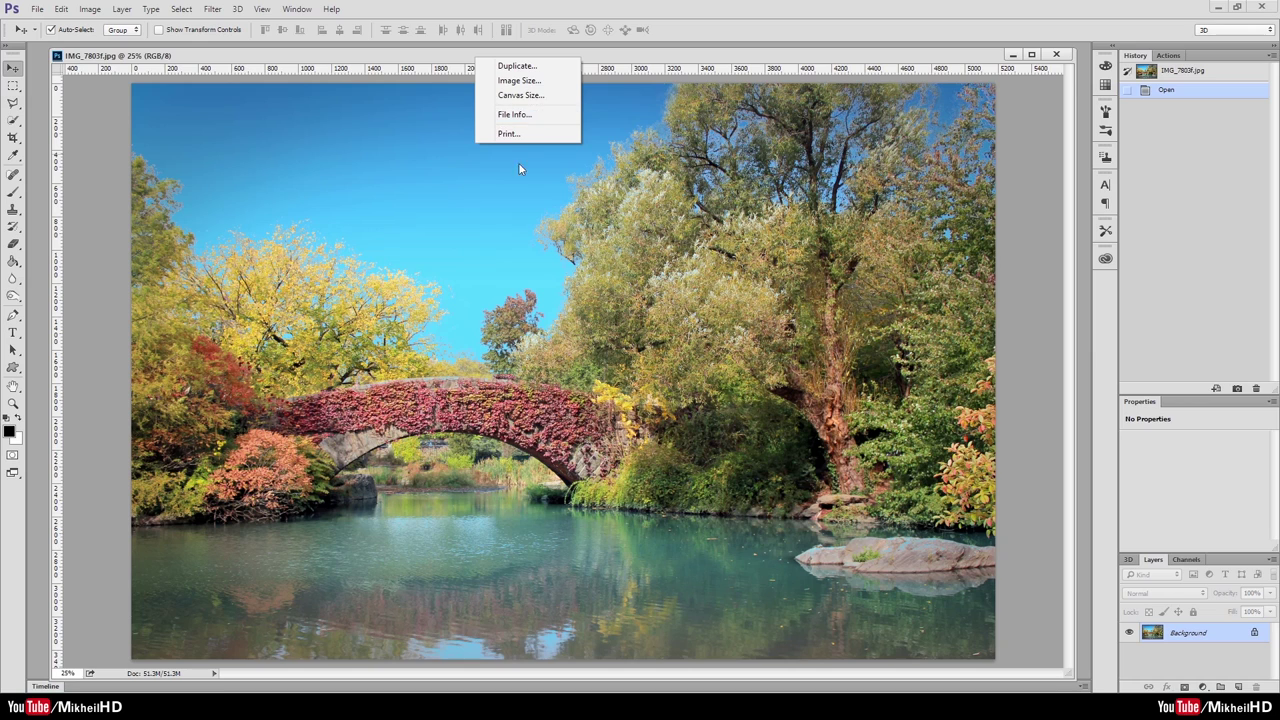
pyautogui.click(678, 60)
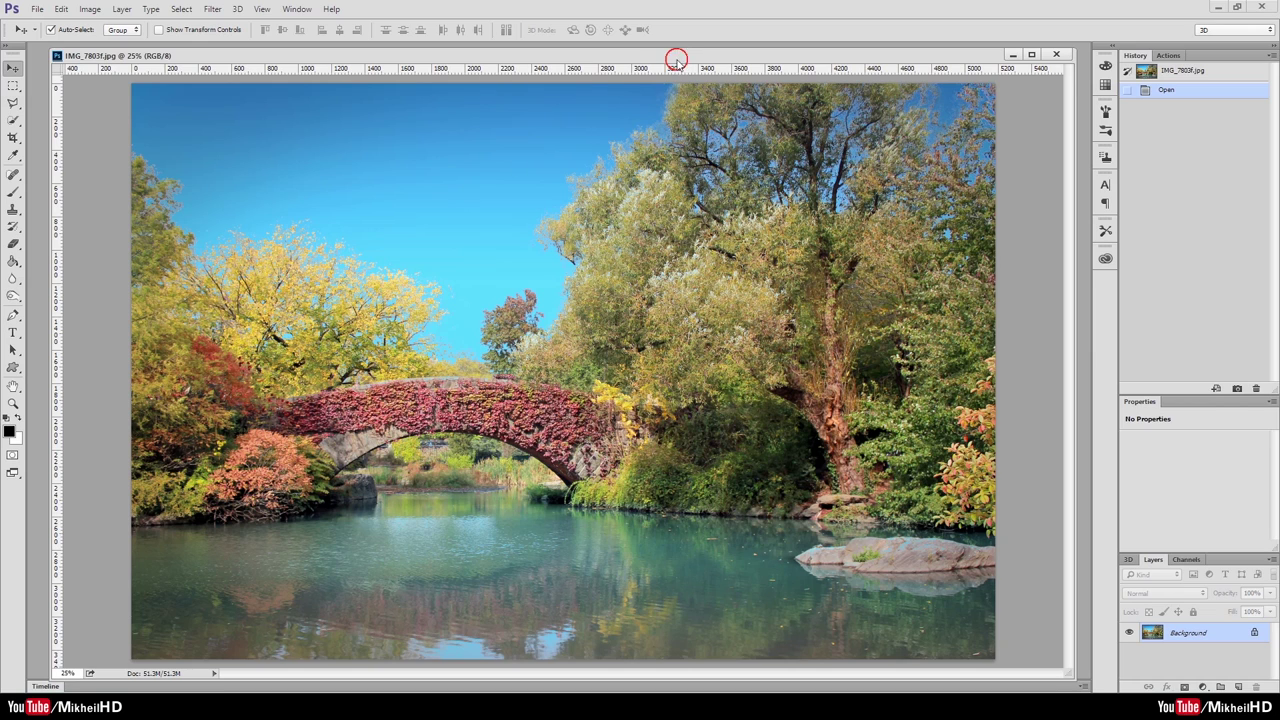
pyautogui.moveTo(628, 60); pyautogui.dragTo(624, 59)
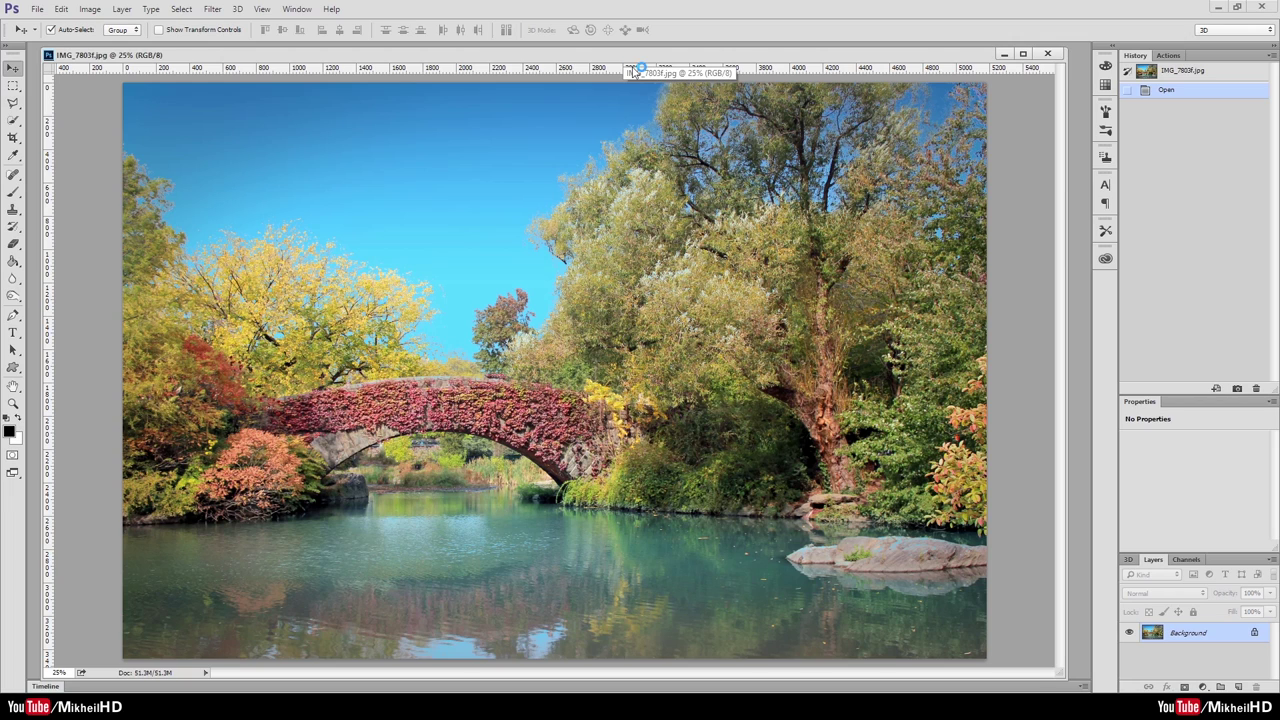
pyautogui.click(539, 55)
pyautogui.rightClick(539, 55)
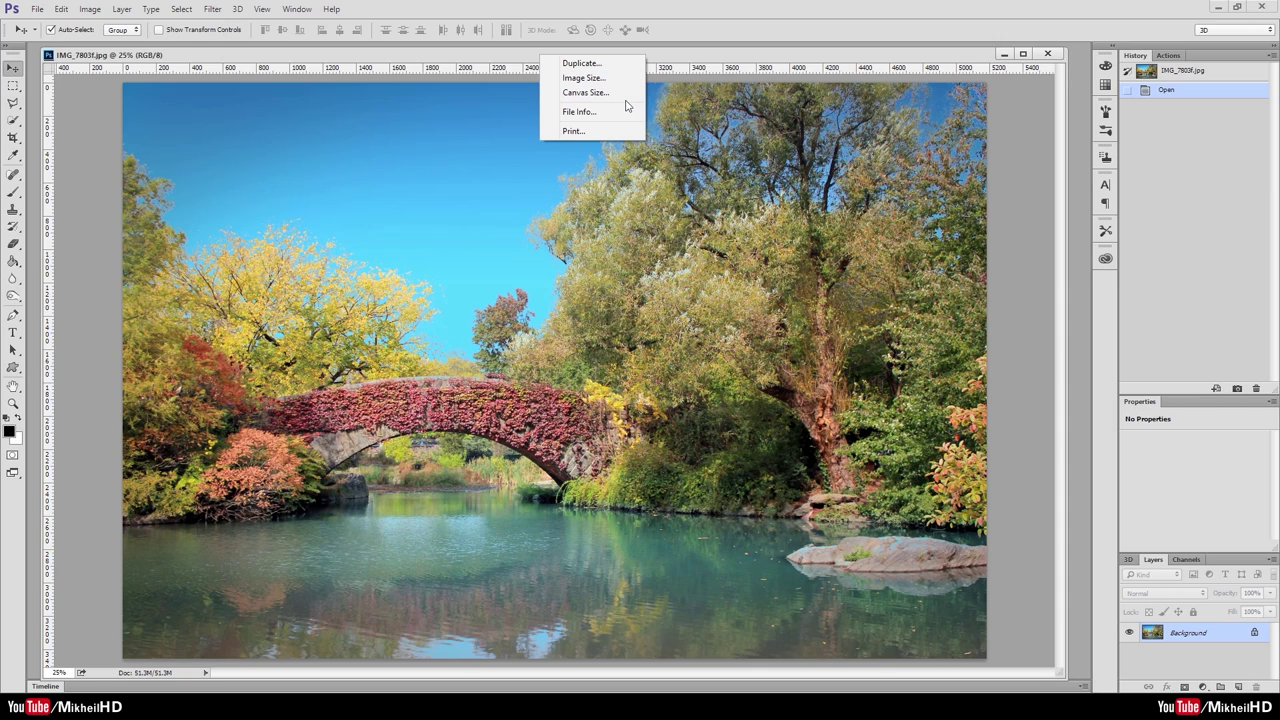
pyautogui.click(433, 62)
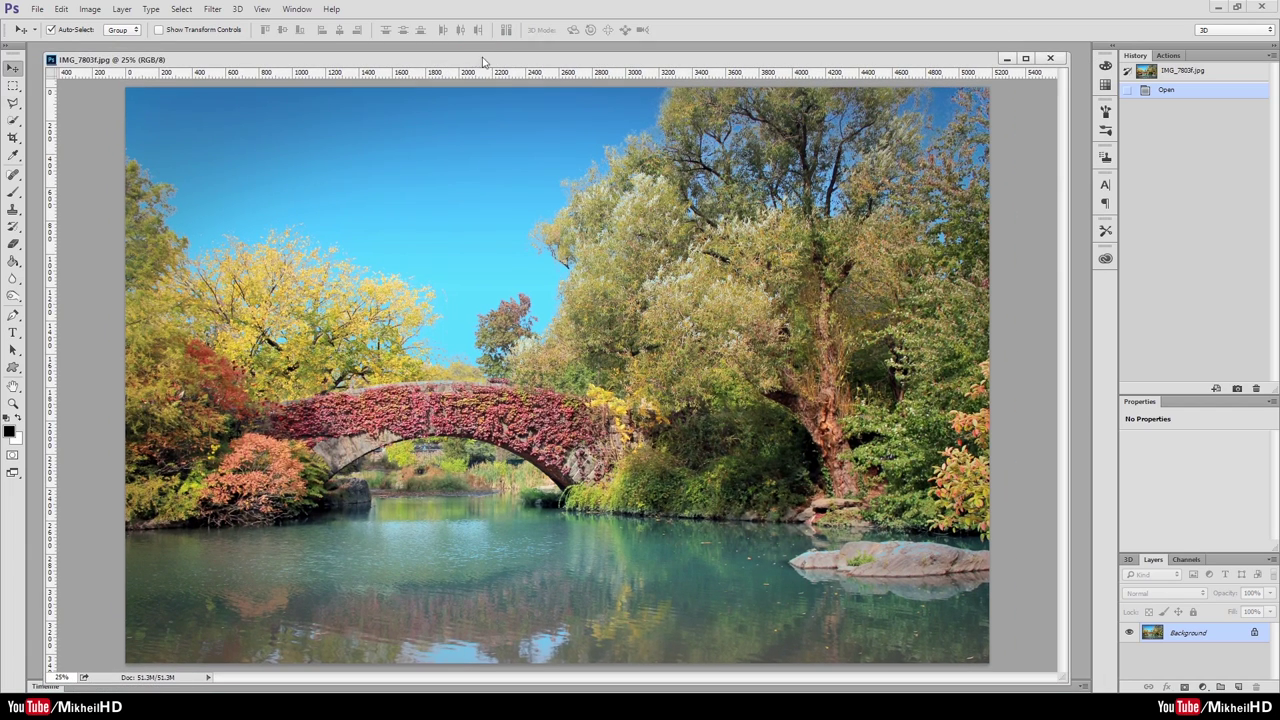
# Step: Duplicate the colour photo twice, creating IMG_7803f copy and IMG_7803f copy 2
pyautogui.rightClick(486, 62)
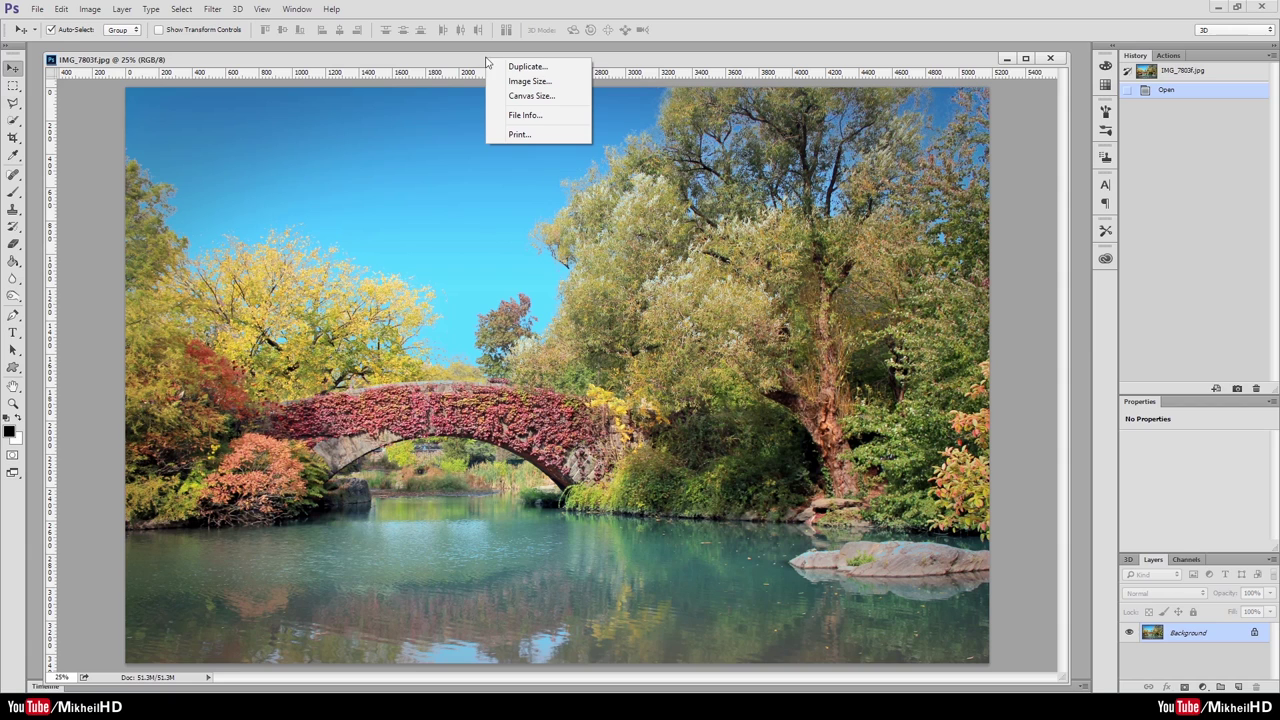
pyautogui.click(524, 66)
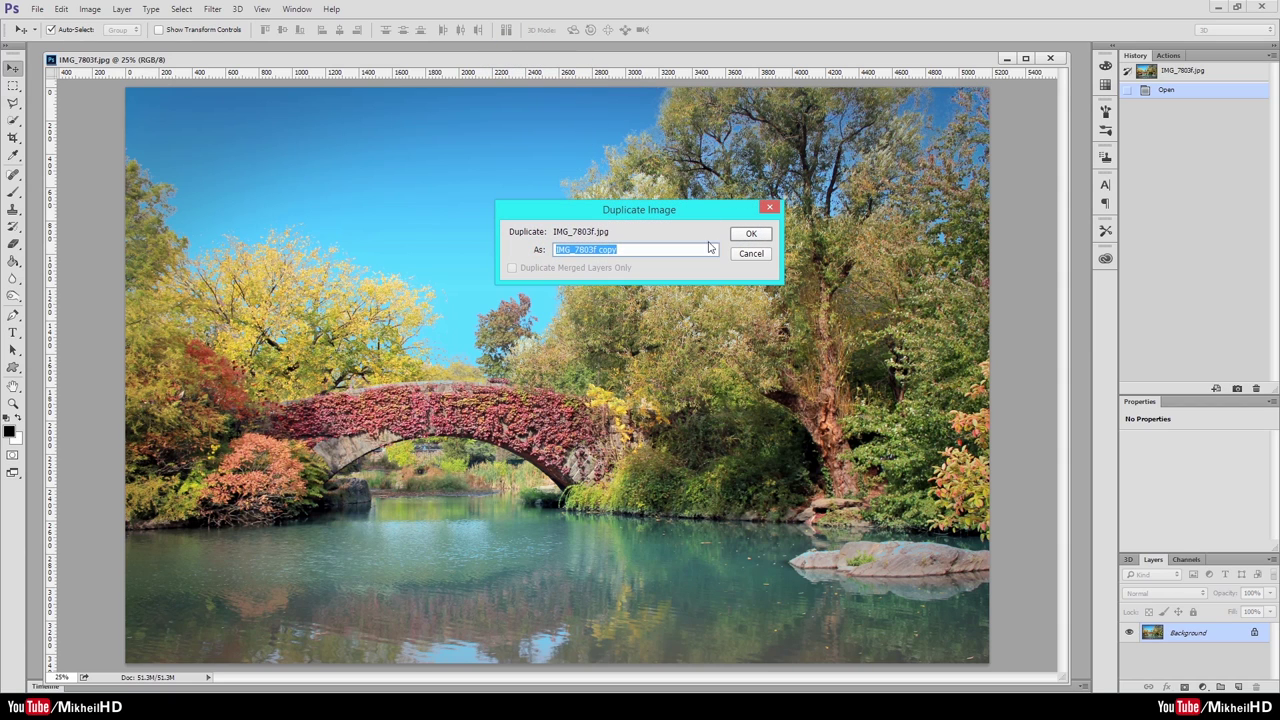
pyautogui.click(751, 233)
pyautogui.rightClick(569, 64)
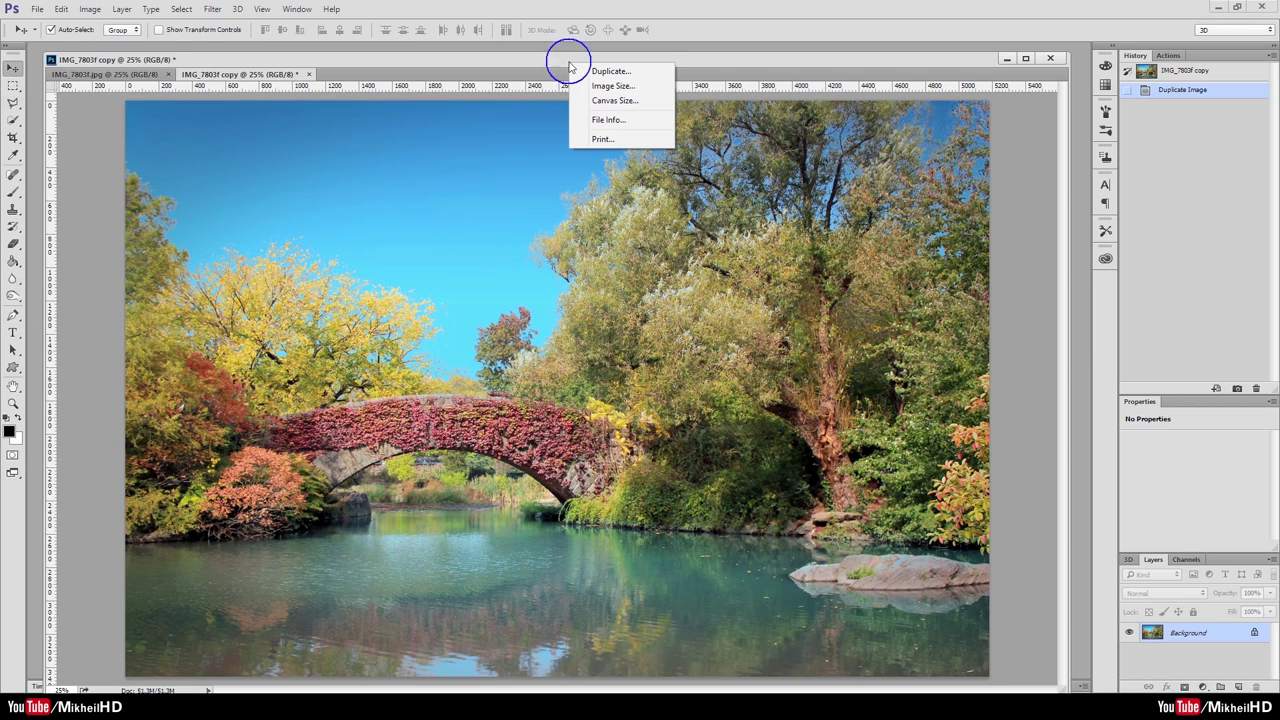
pyautogui.click(612, 71)
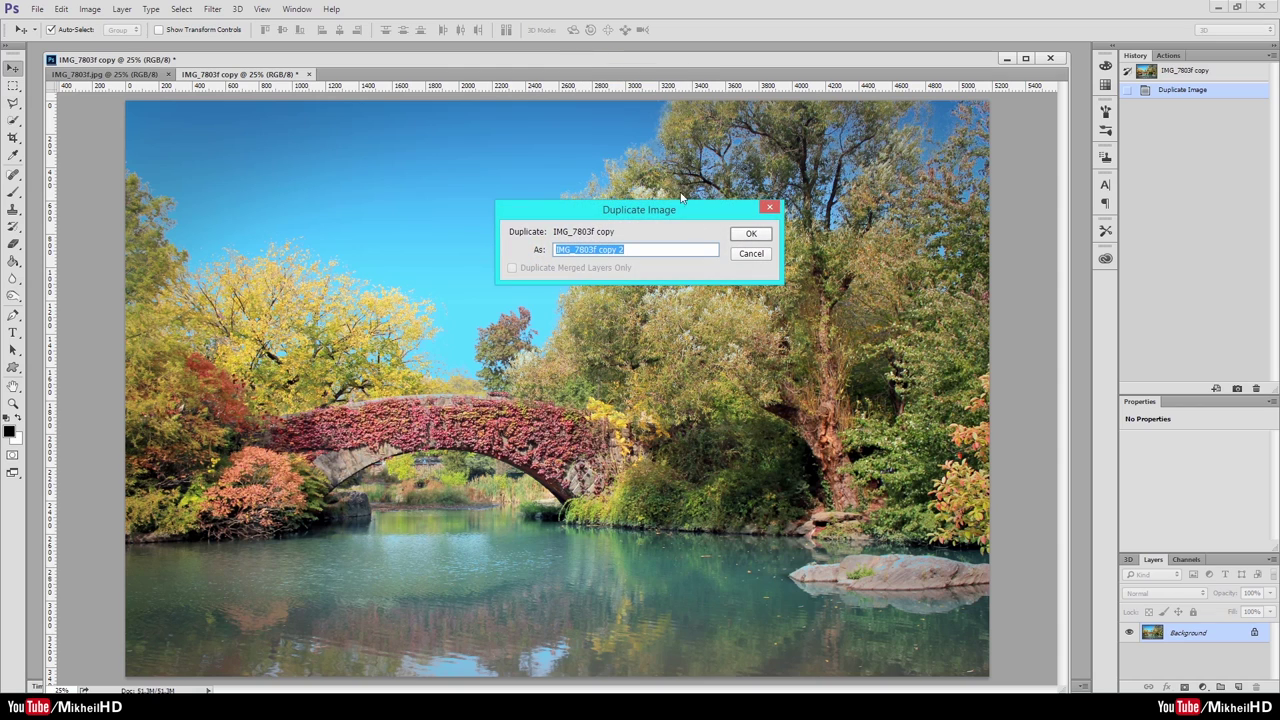
pyautogui.click(751, 233)
pyautogui.moveTo(616, 62); pyautogui.dragTo(612, 56)
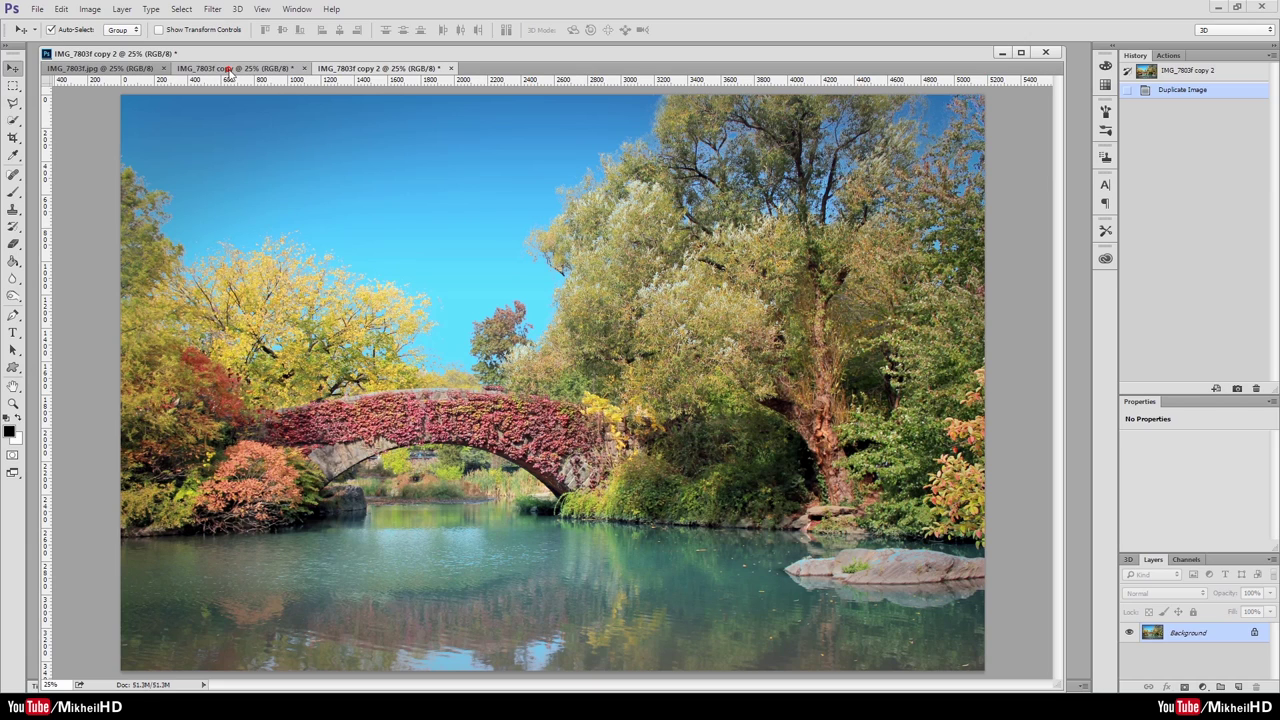
# Step: Switch to the IMG_7803f copy document and open the Image menu
pyautogui.click(228, 70)
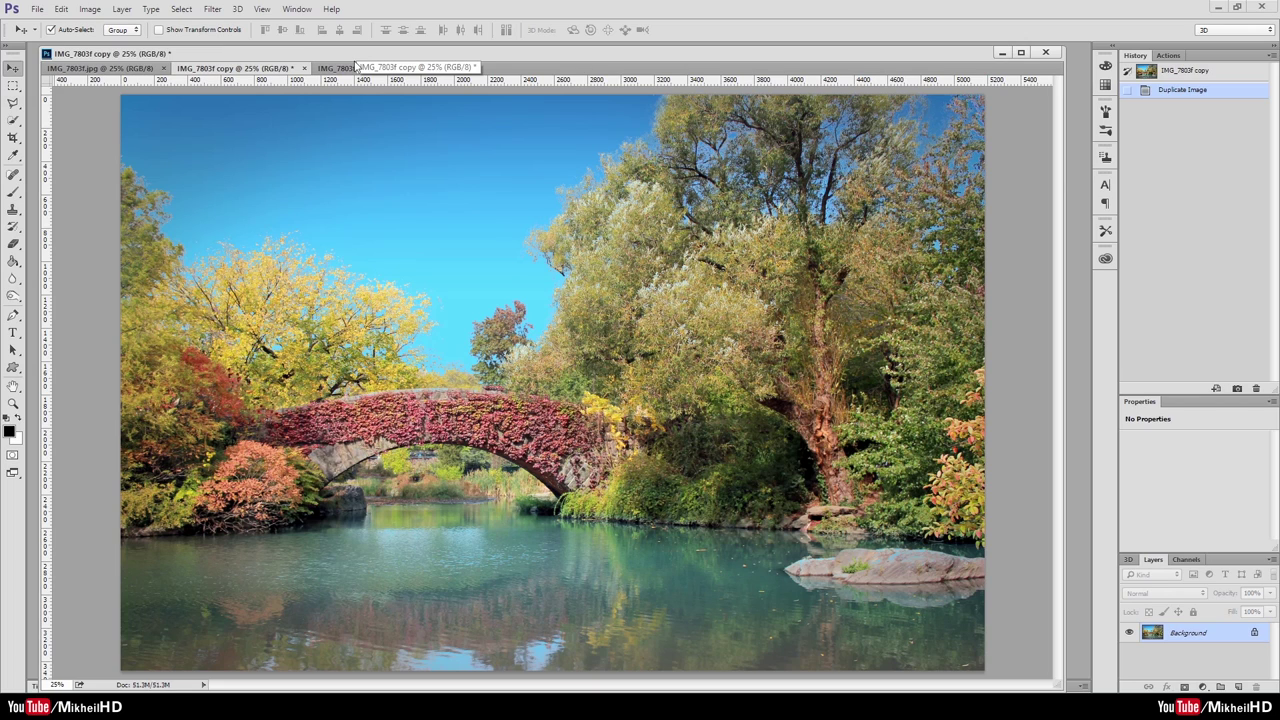
pyautogui.click(406, 55)
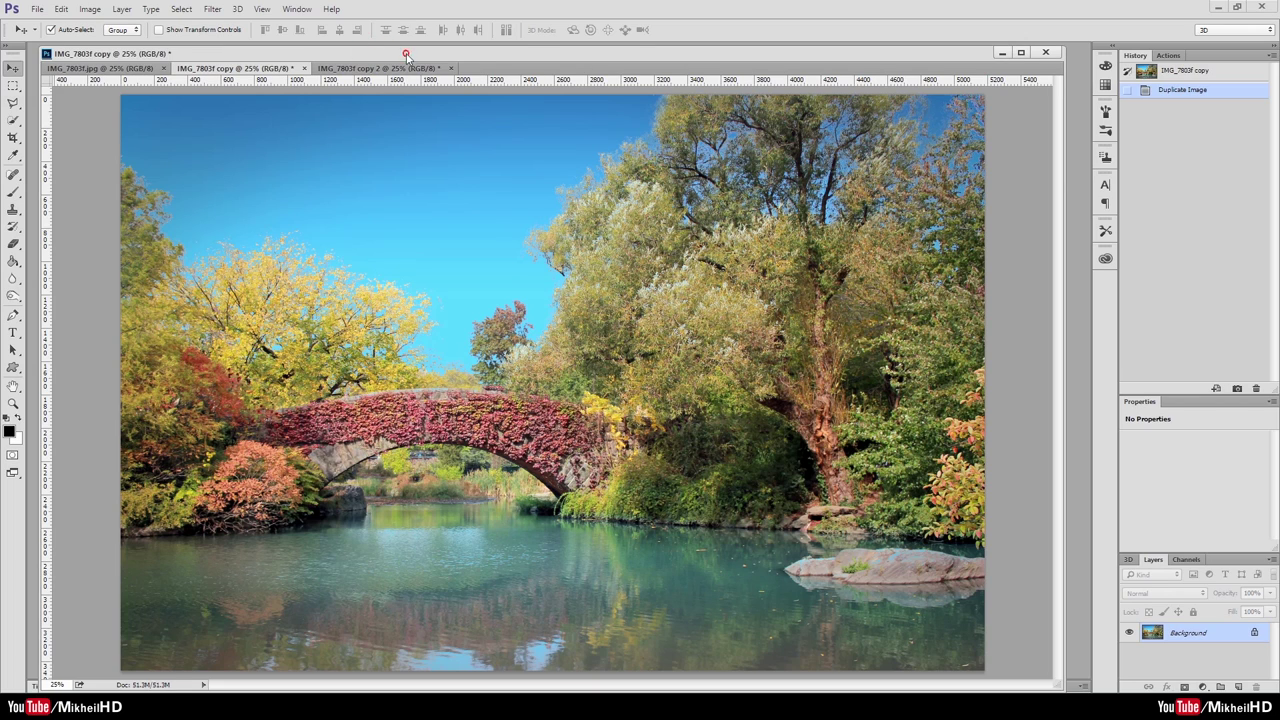
pyautogui.moveTo(406, 55); pyautogui.dragTo(408, 55)
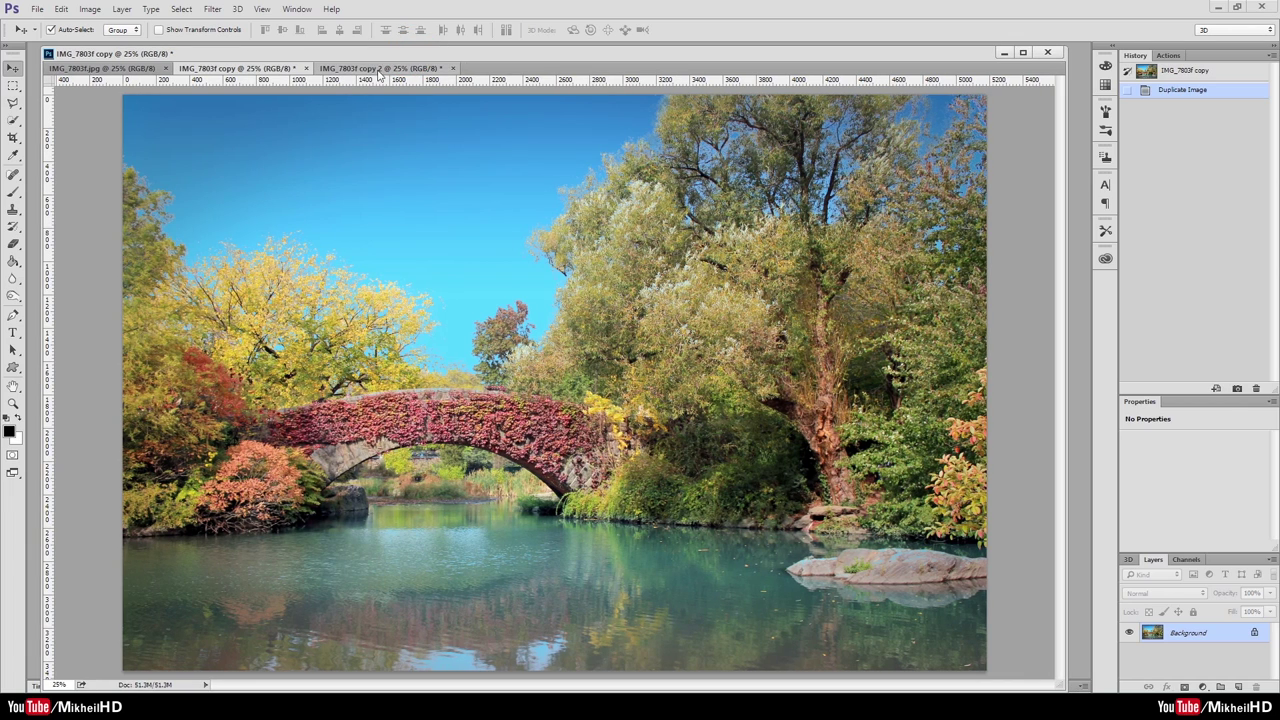
pyautogui.click(380, 68)
pyautogui.click(262, 68)
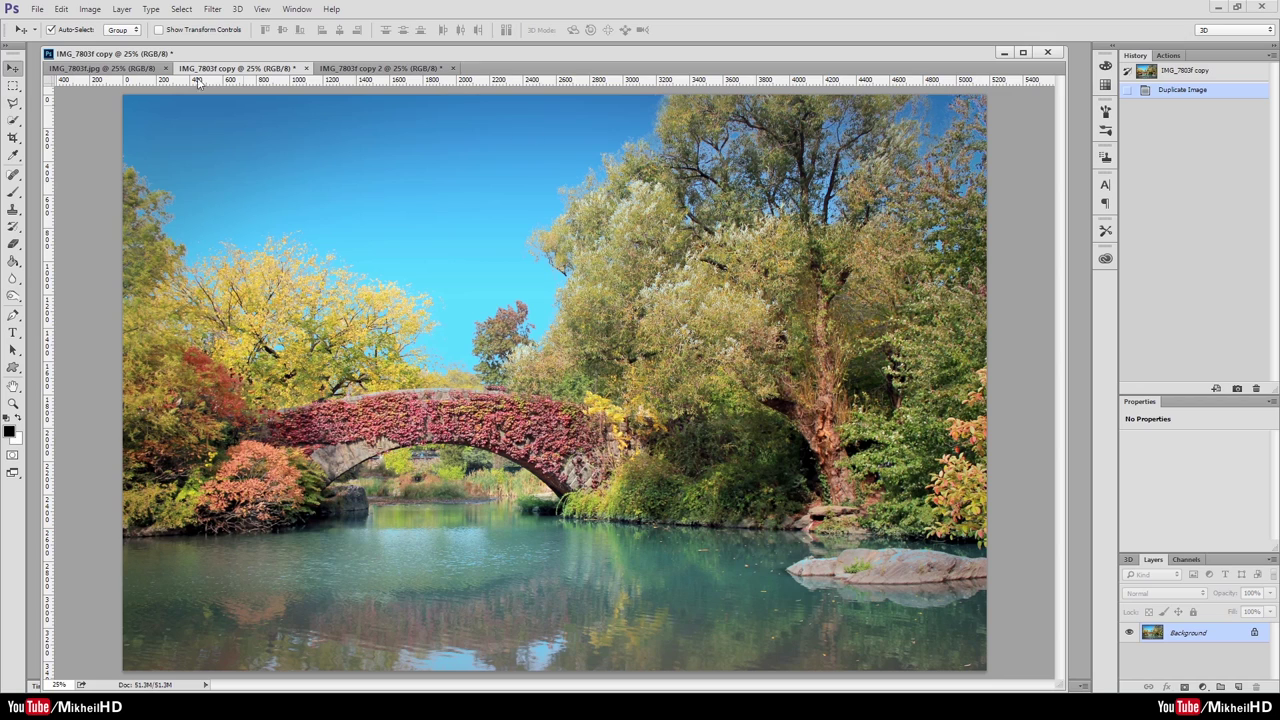
pyautogui.click(95, 10)
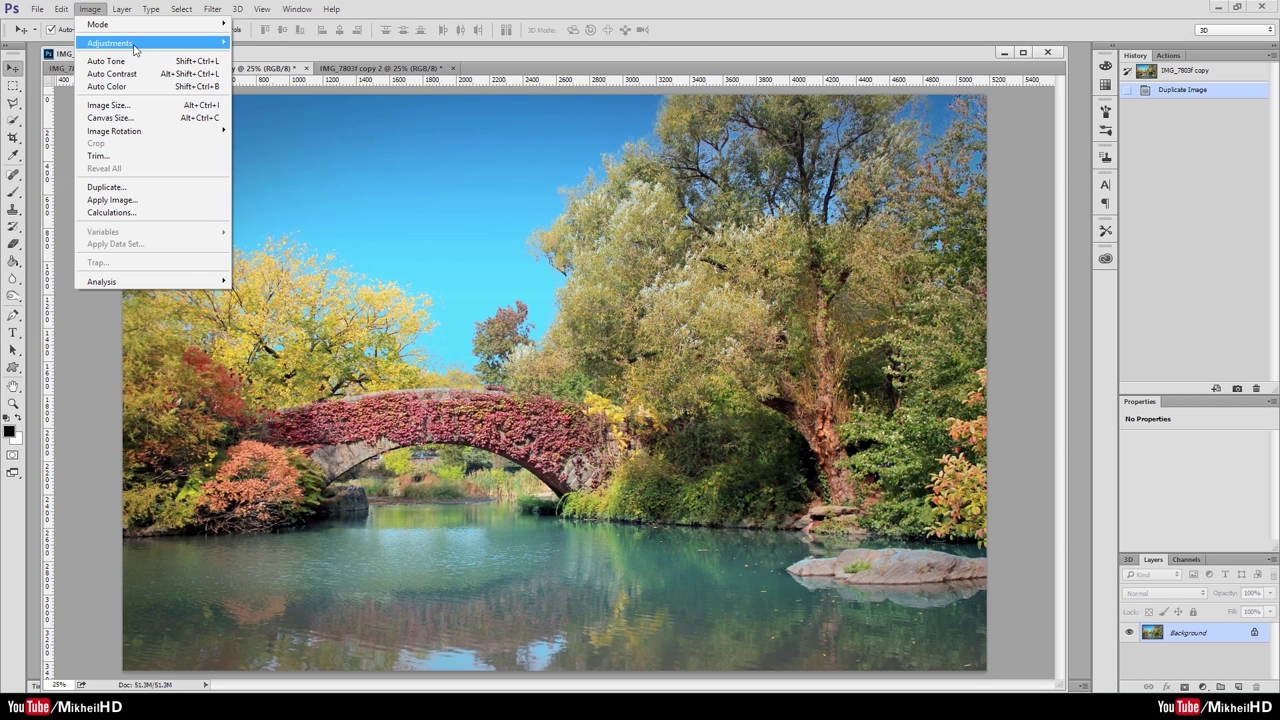
pyautogui.moveTo(110, 43)
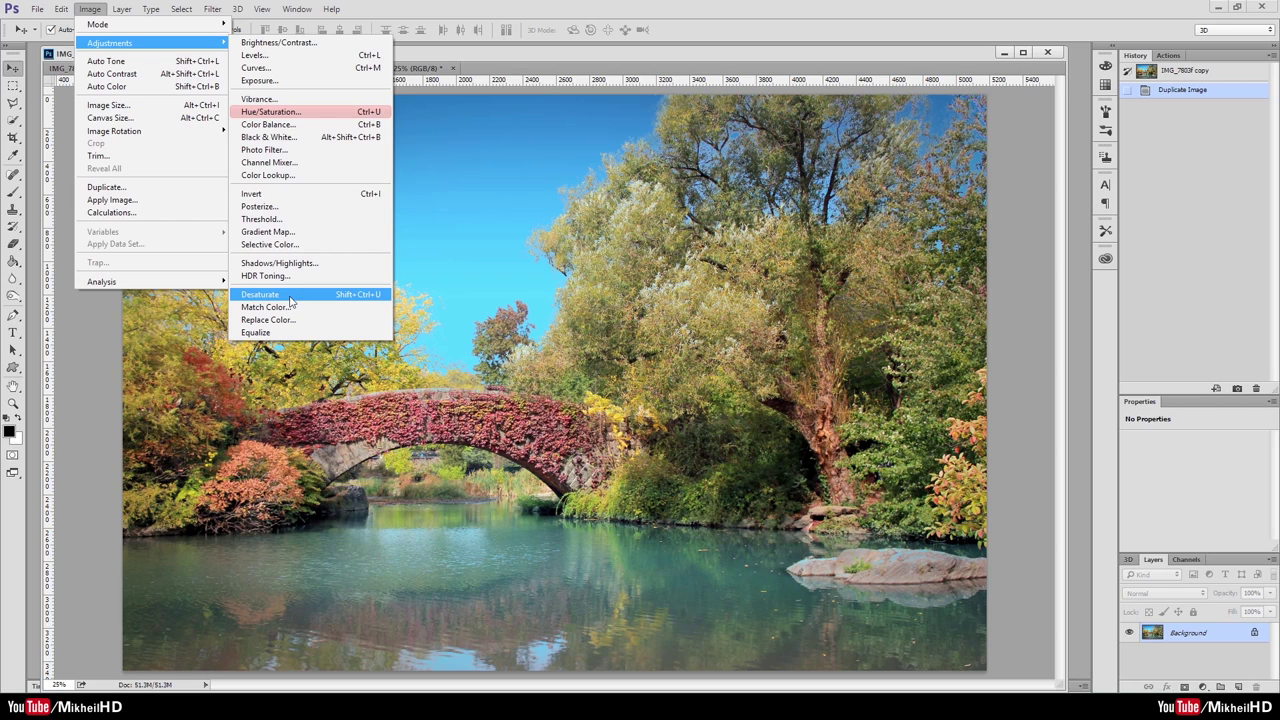
# Step: Apply Image > Adjustments > Desaturate to turn IMG_7803f copy greyscale
pyautogui.click(323, 300)
pyautogui.click(363, 298)
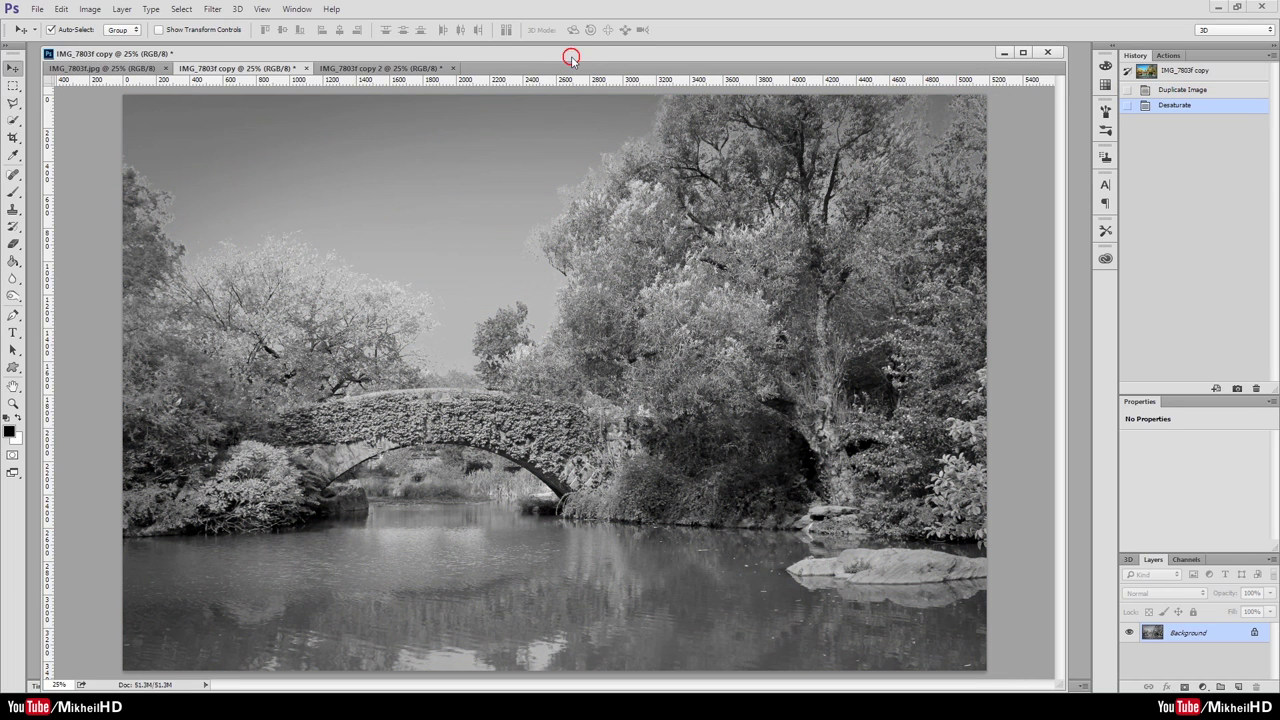
pyautogui.moveTo(571, 57); pyautogui.dragTo(575, 58)
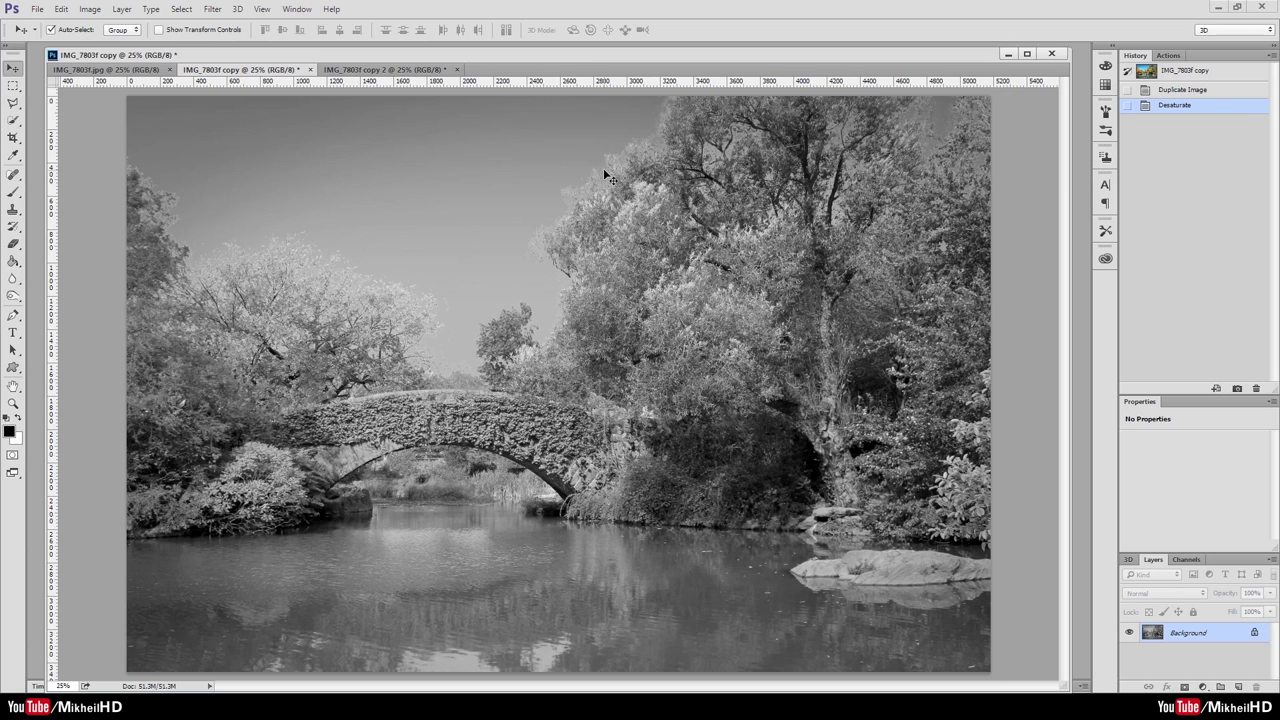
pyautogui.moveTo(417, 62); pyautogui.dragTo(418, 60)
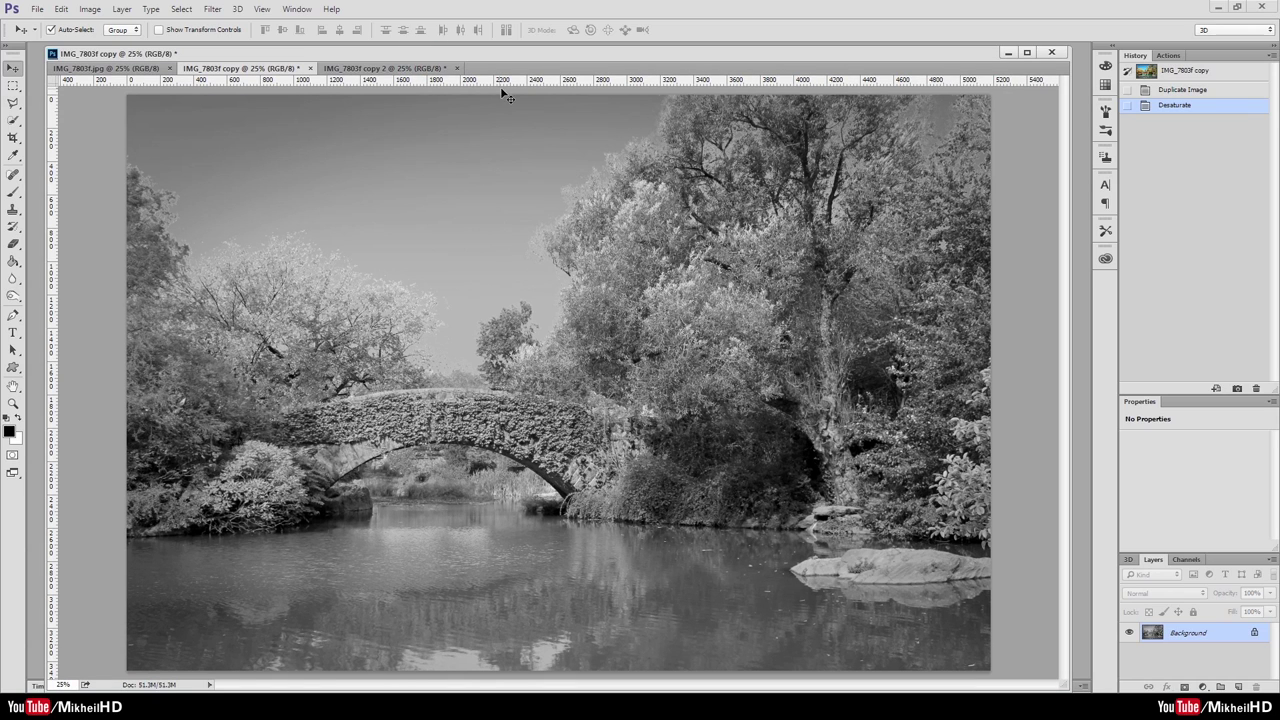
pyautogui.click(91, 11)
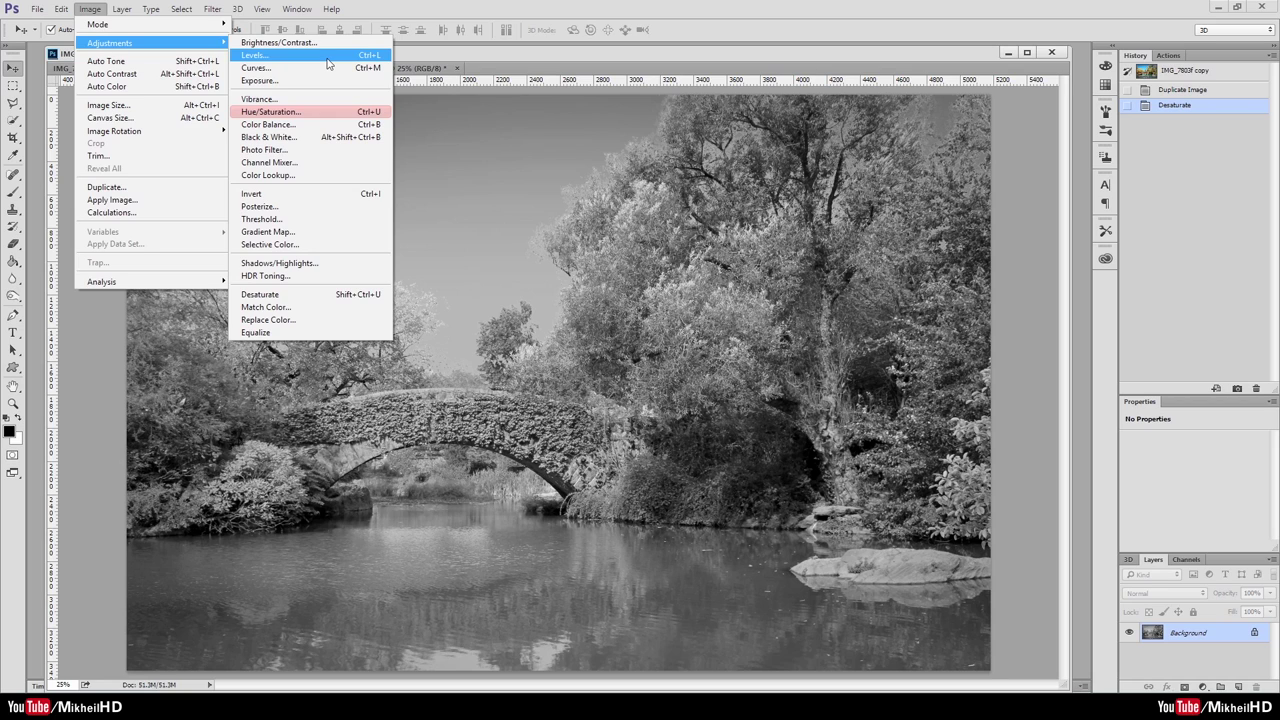
# Step: Apply Levels to the grey copy with input values 21, 1.14 and 213
pyautogui.click(328, 56)
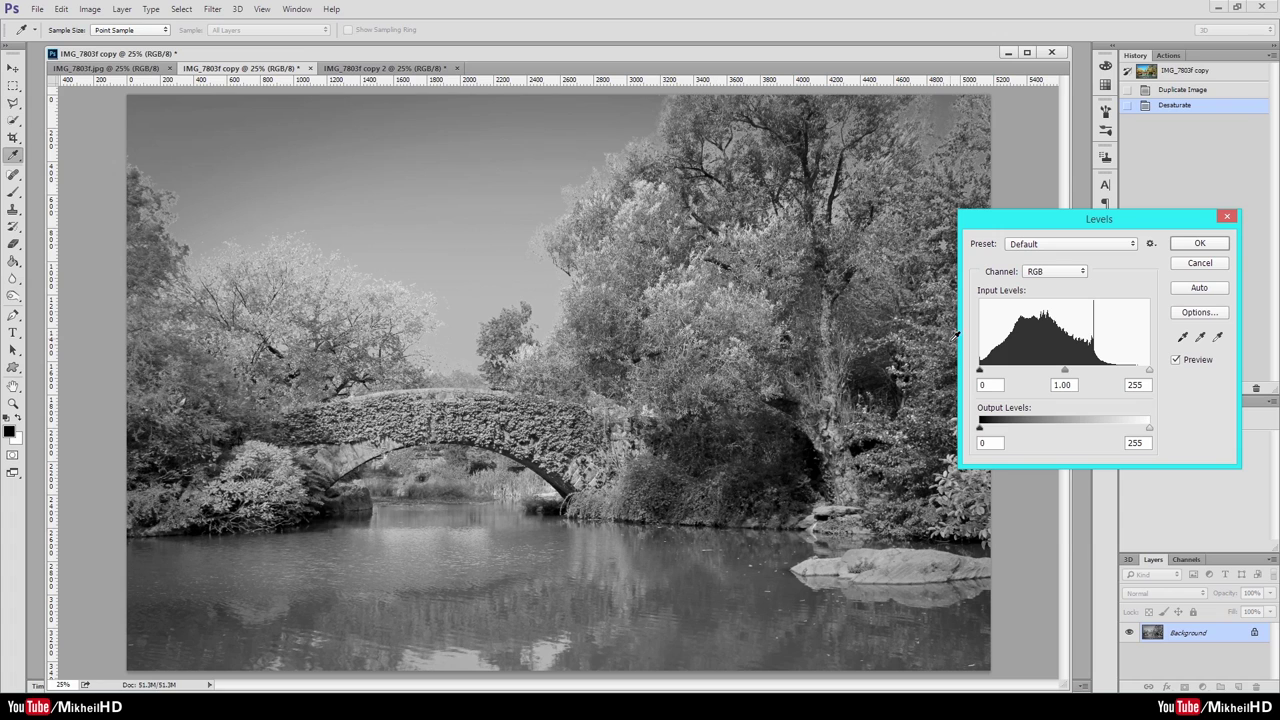
pyautogui.moveTo(979, 370); pyautogui.dragTo(989, 370)
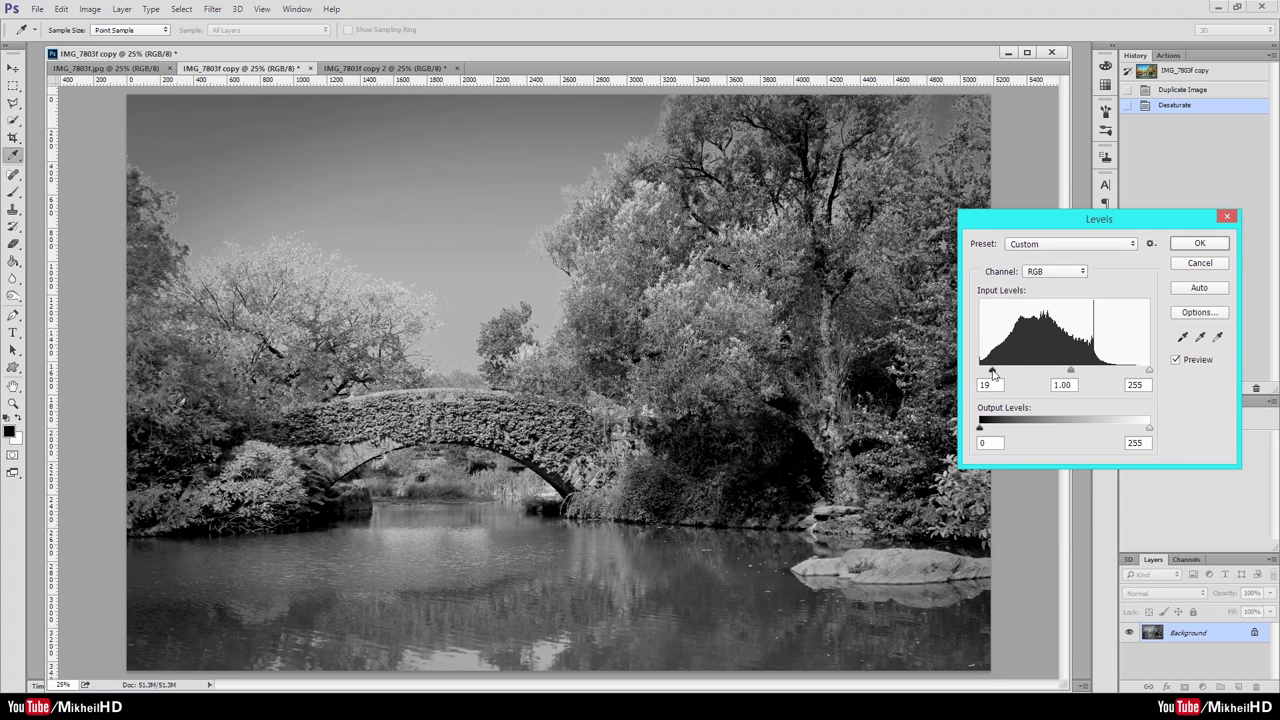
pyautogui.moveTo(1147, 370); pyautogui.dragTo(1124, 370)
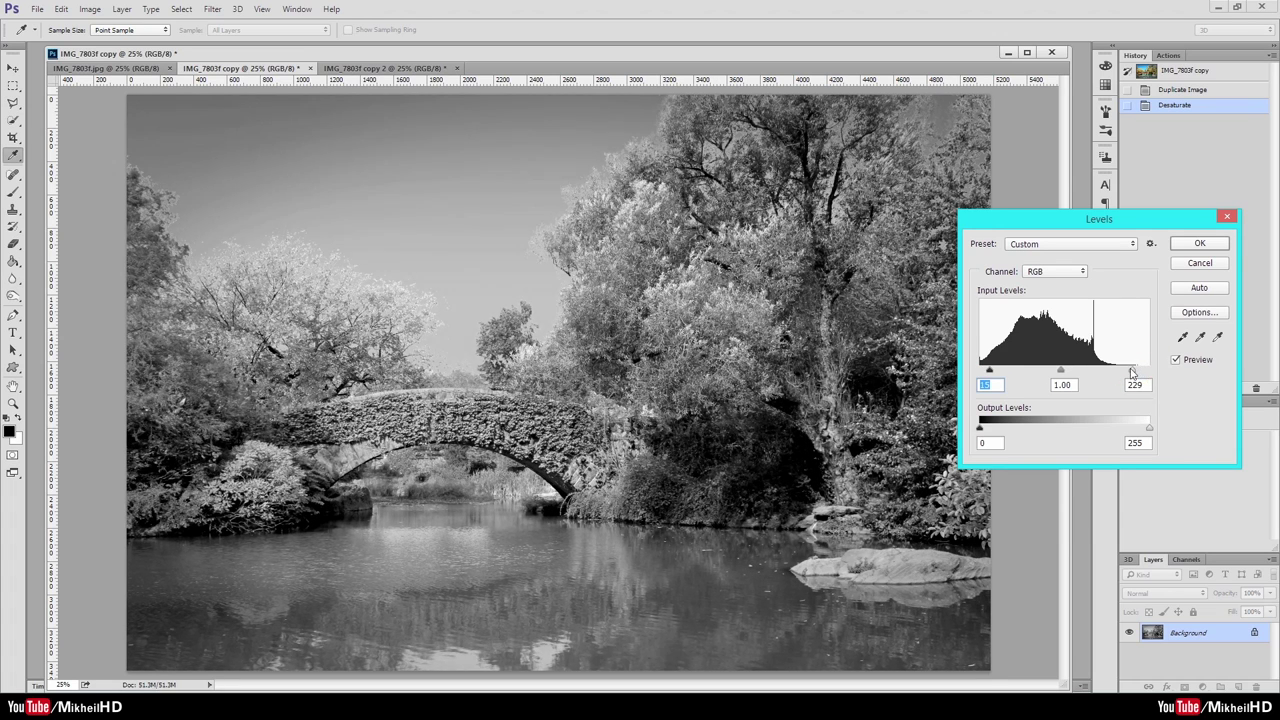
pyautogui.moveTo(1060, 371); pyautogui.dragTo(1054, 372)
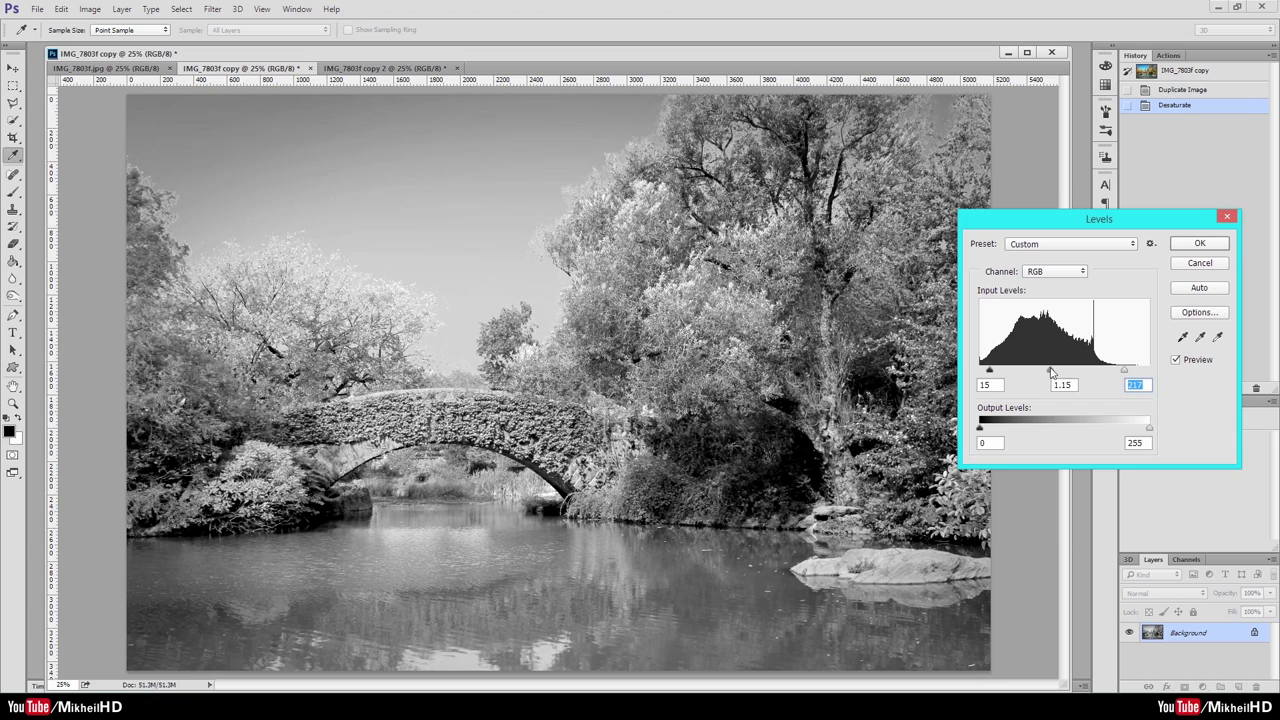
pyautogui.moveTo(1054, 372); pyautogui.dragTo(1056, 372)
pyautogui.moveTo(1130, 226); pyautogui.dragTo(1105, 268)
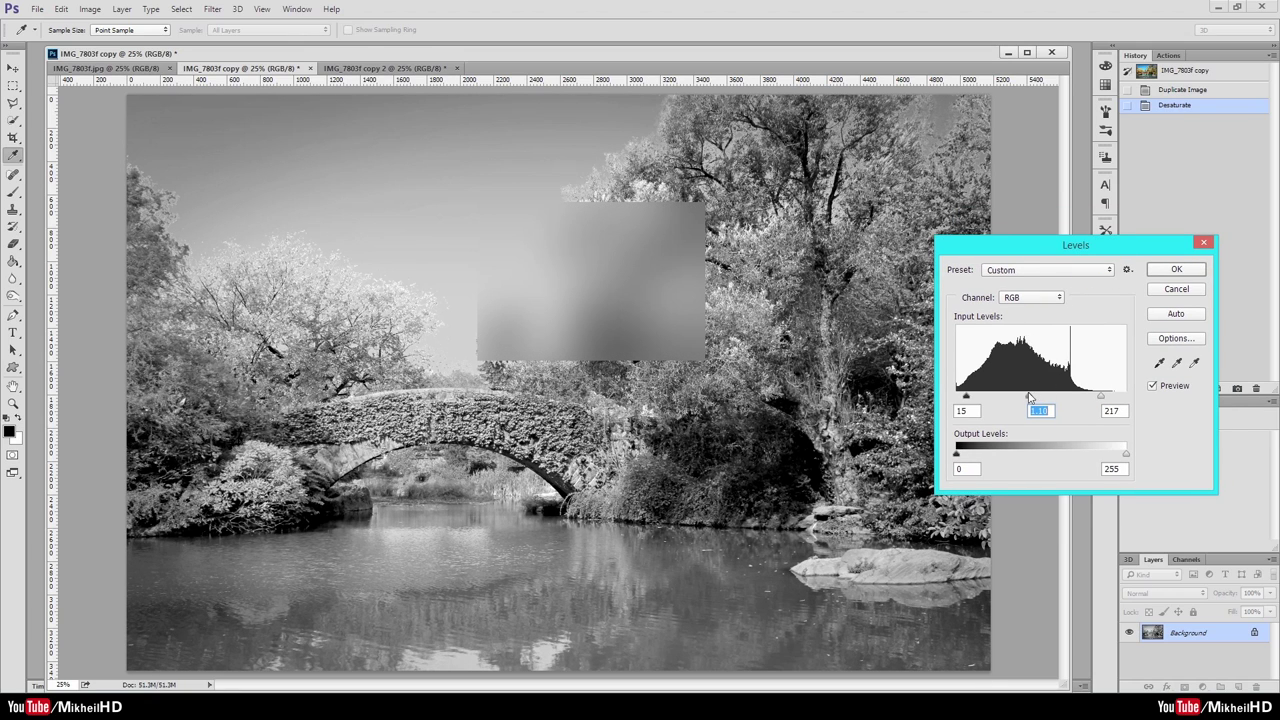
pyautogui.moveTo(1029, 397); pyautogui.dragTo(1027, 398)
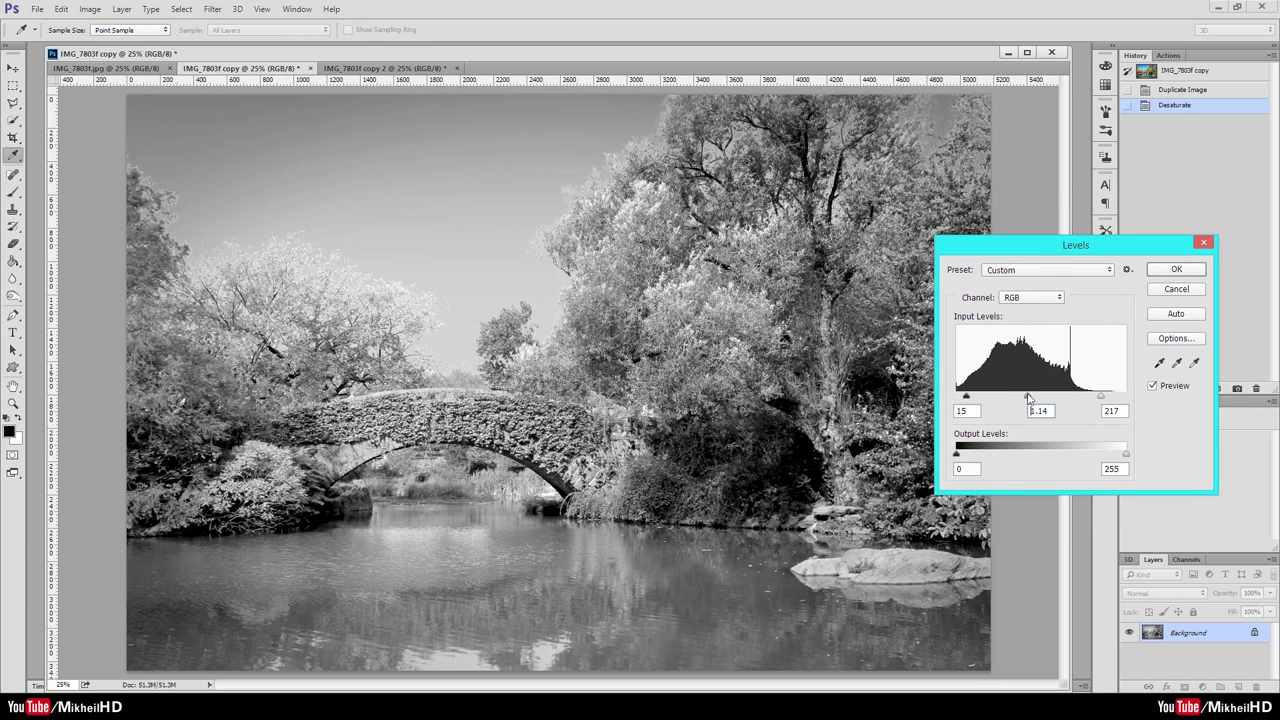
pyautogui.moveTo(1101, 397); pyautogui.dragTo(1099, 398)
pyautogui.moveTo(966, 398); pyautogui.dragTo(971, 400)
pyautogui.click(971, 399)
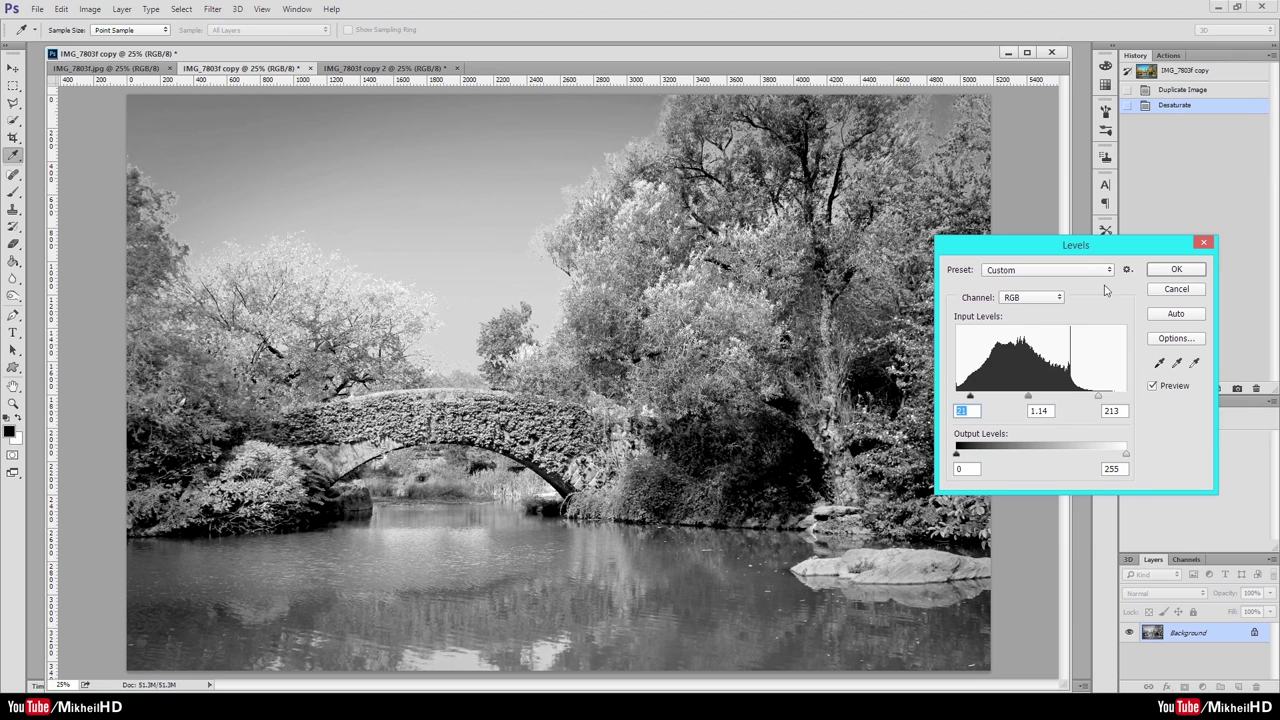
pyautogui.moveTo(1145, 246); pyautogui.dragTo(1087, 254)
pyautogui.click(1120, 278)
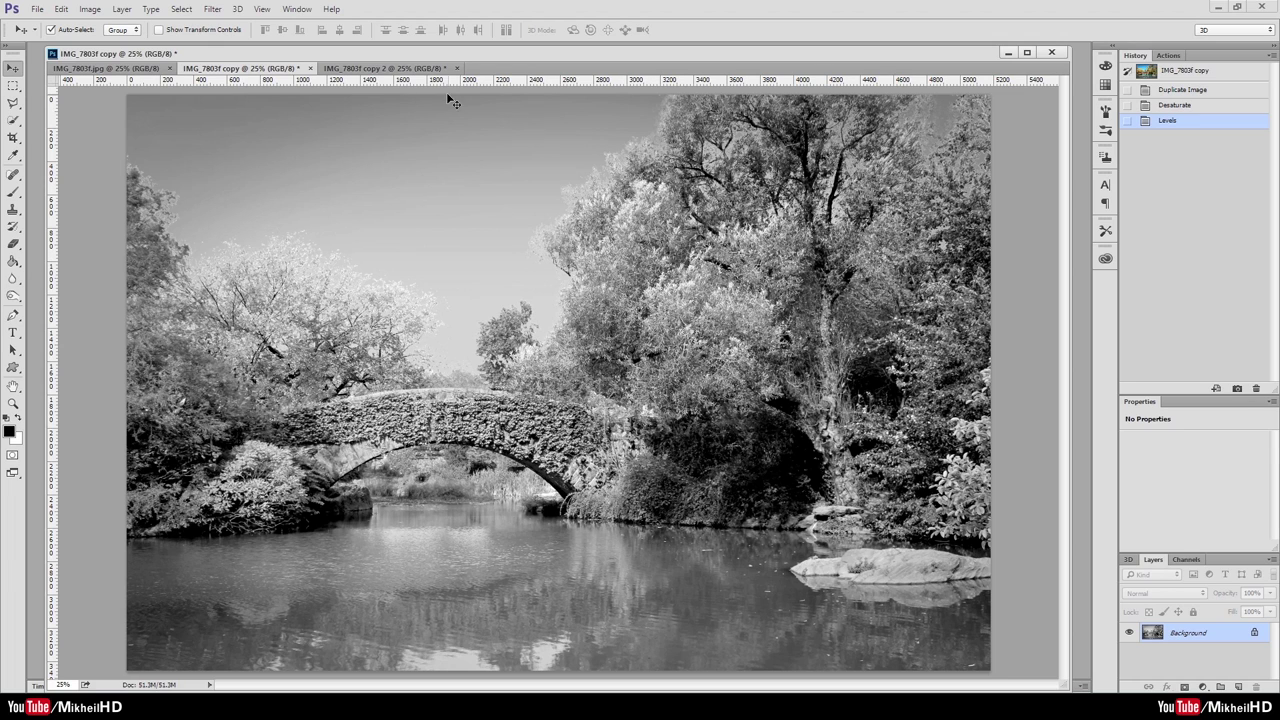
# Step: Switch to the colour IMG_7803f copy 2 document and open the Image menu
pyautogui.click(390, 68)
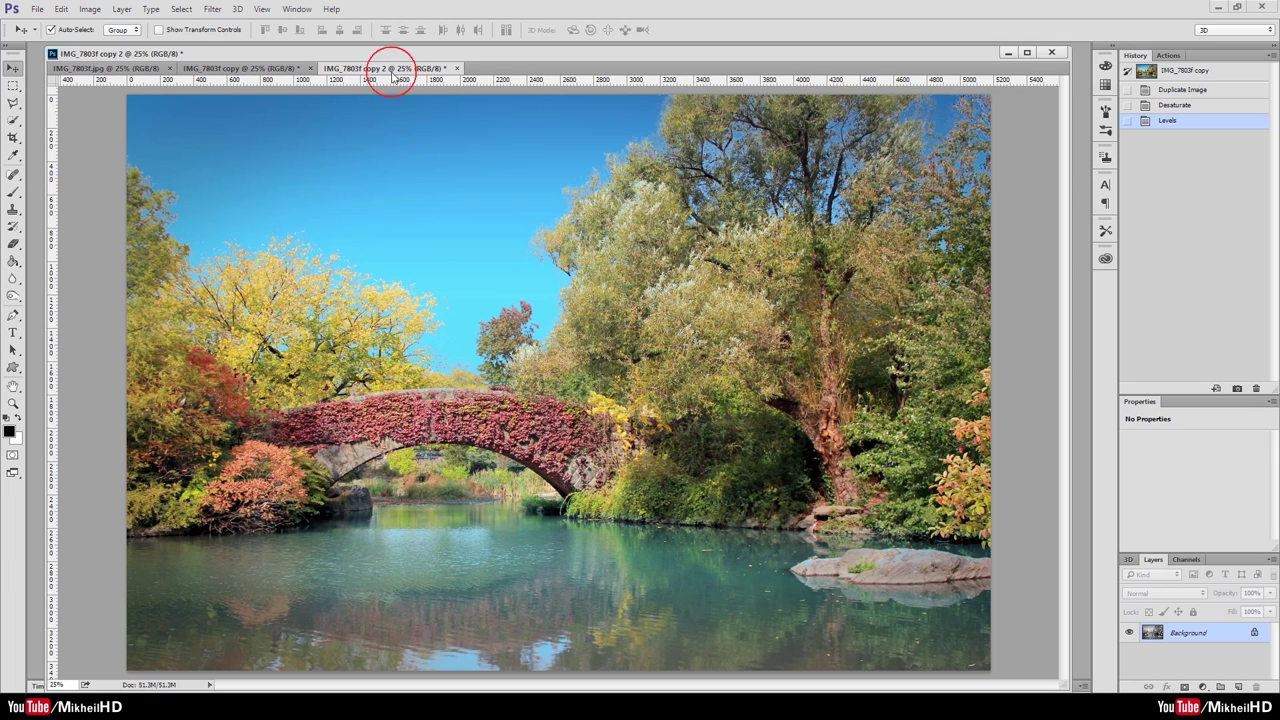
pyautogui.click(474, 60)
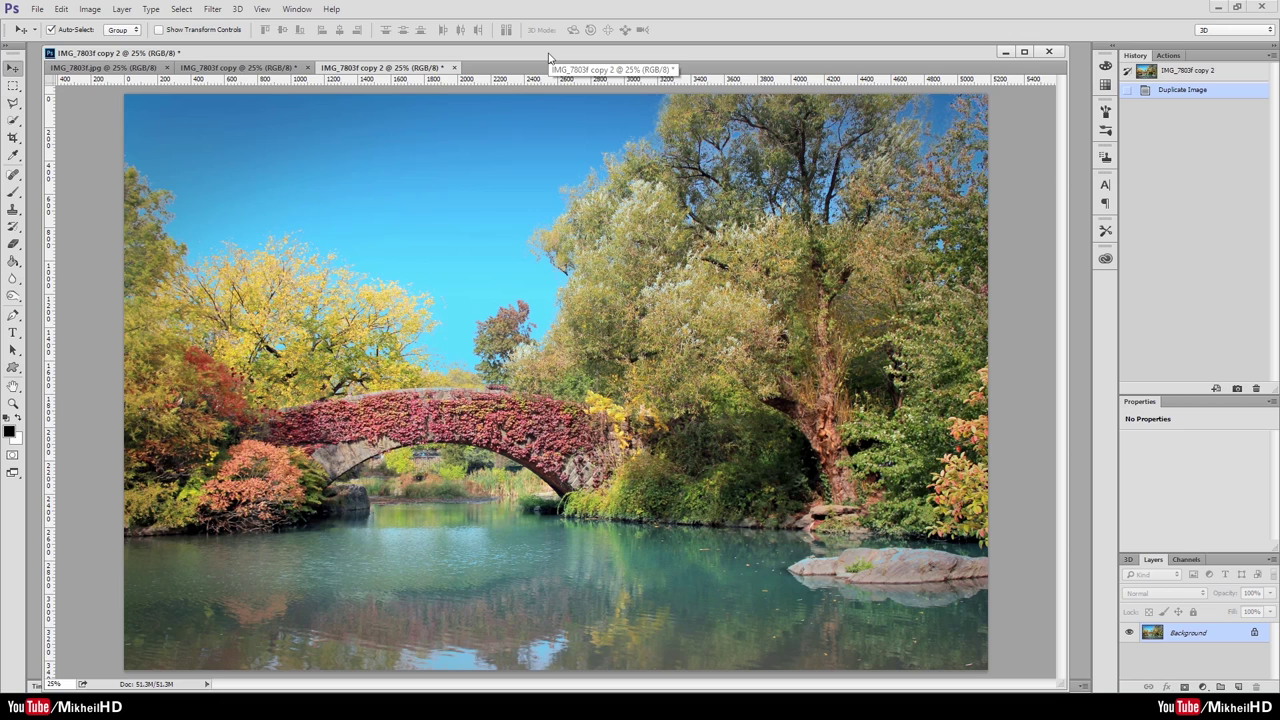
pyautogui.moveTo(585, 57); pyautogui.dragTo(590, 56)
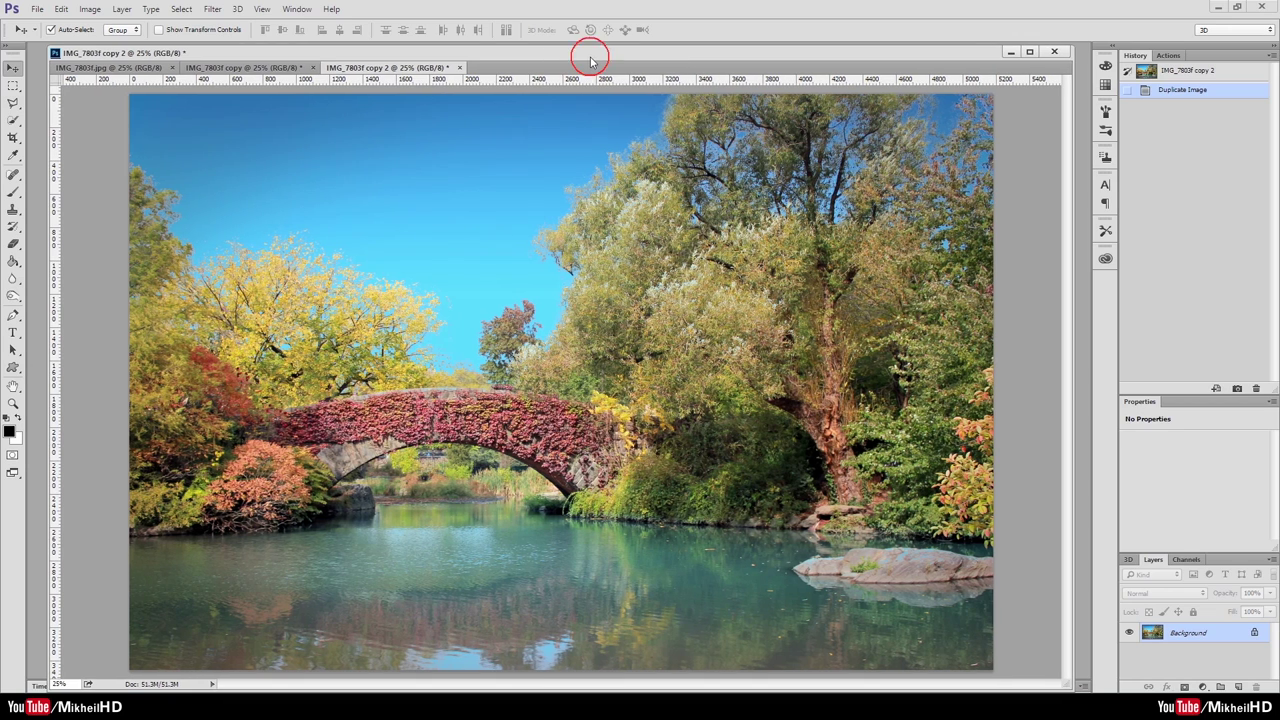
pyautogui.click(92, 10)
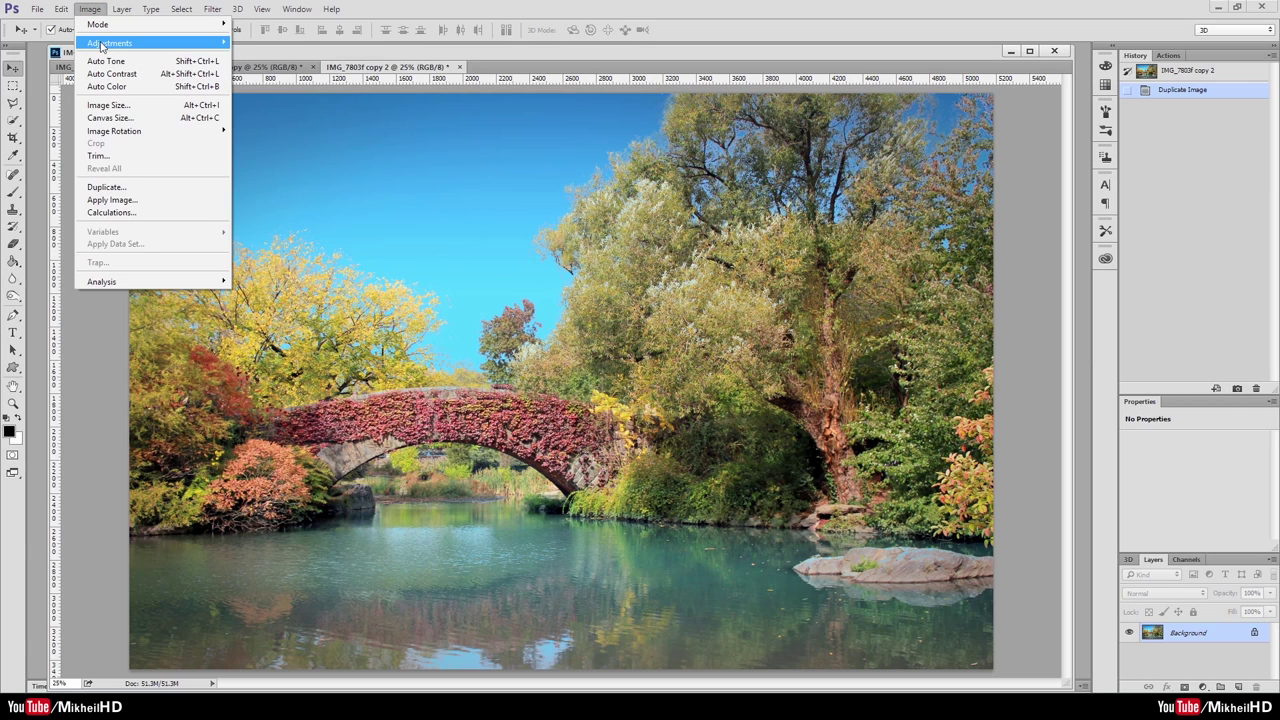
pyautogui.moveTo(110, 43)
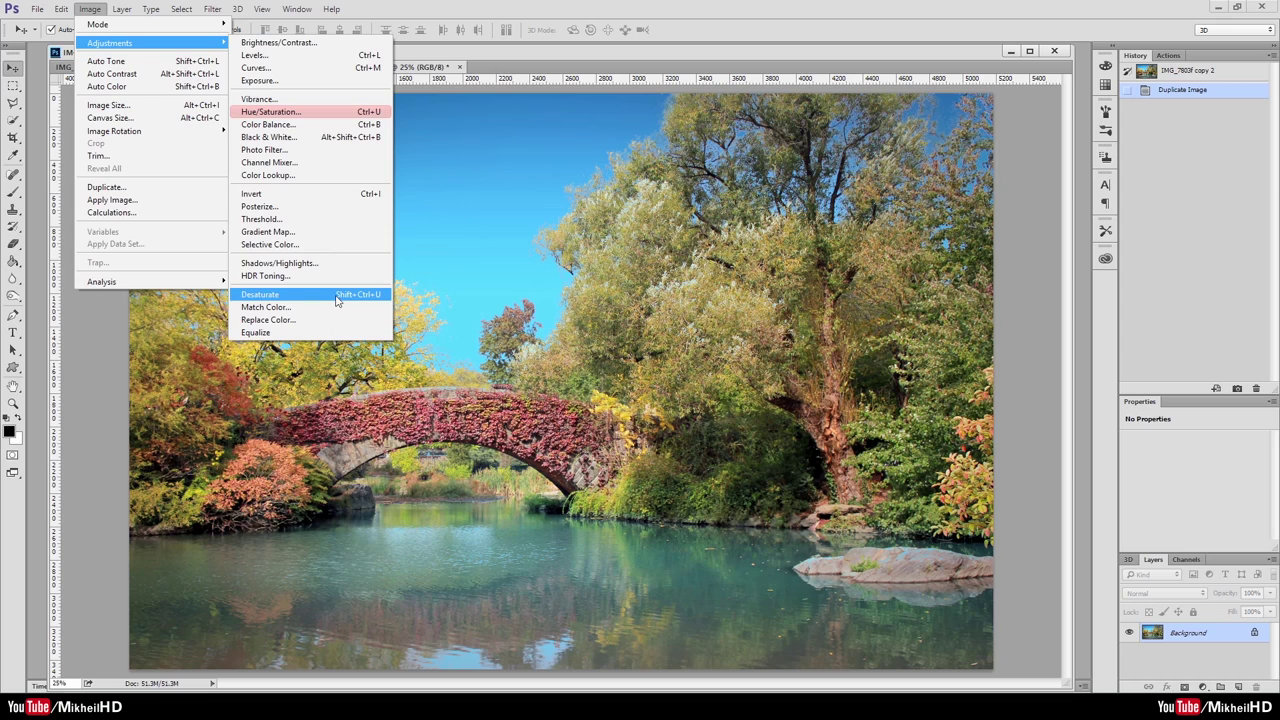
pyautogui.click(338, 140)
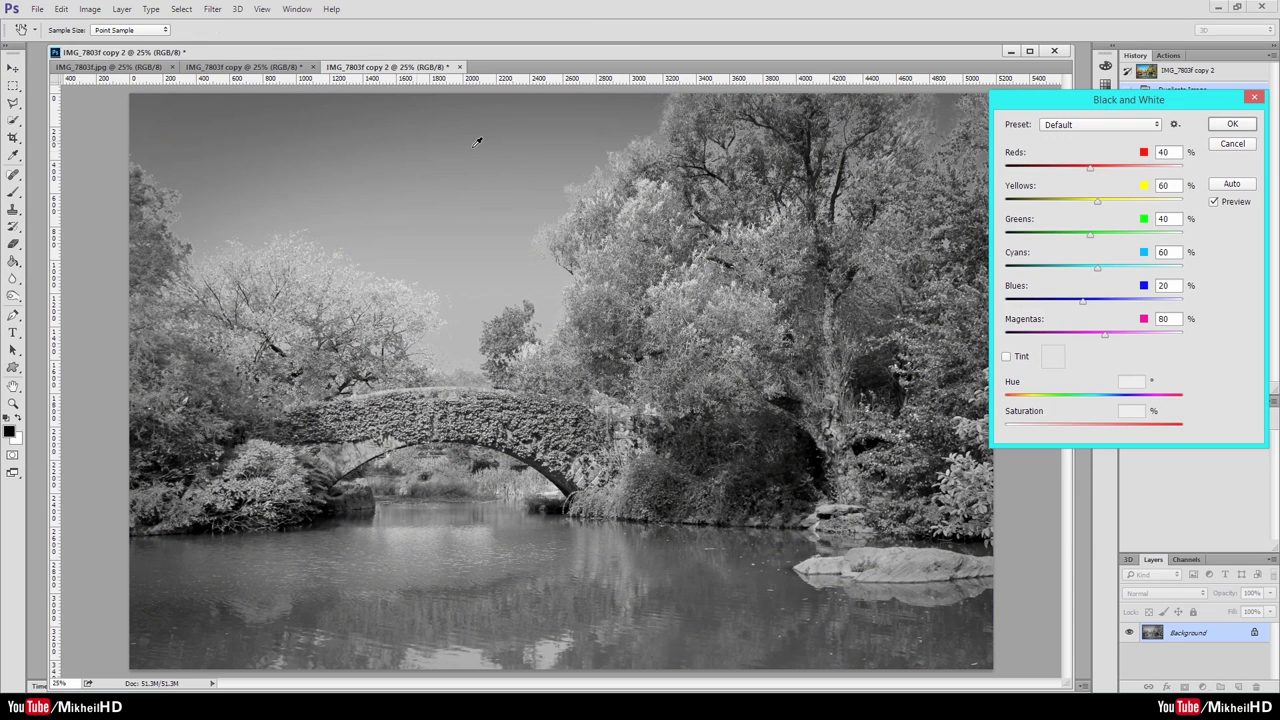
pyautogui.moveTo(1098, 104)
pyautogui.mouseDown()
pyautogui.moveTo(1070, 145)
pyautogui.moveTo(1076, 162)
pyautogui.mouseUp()
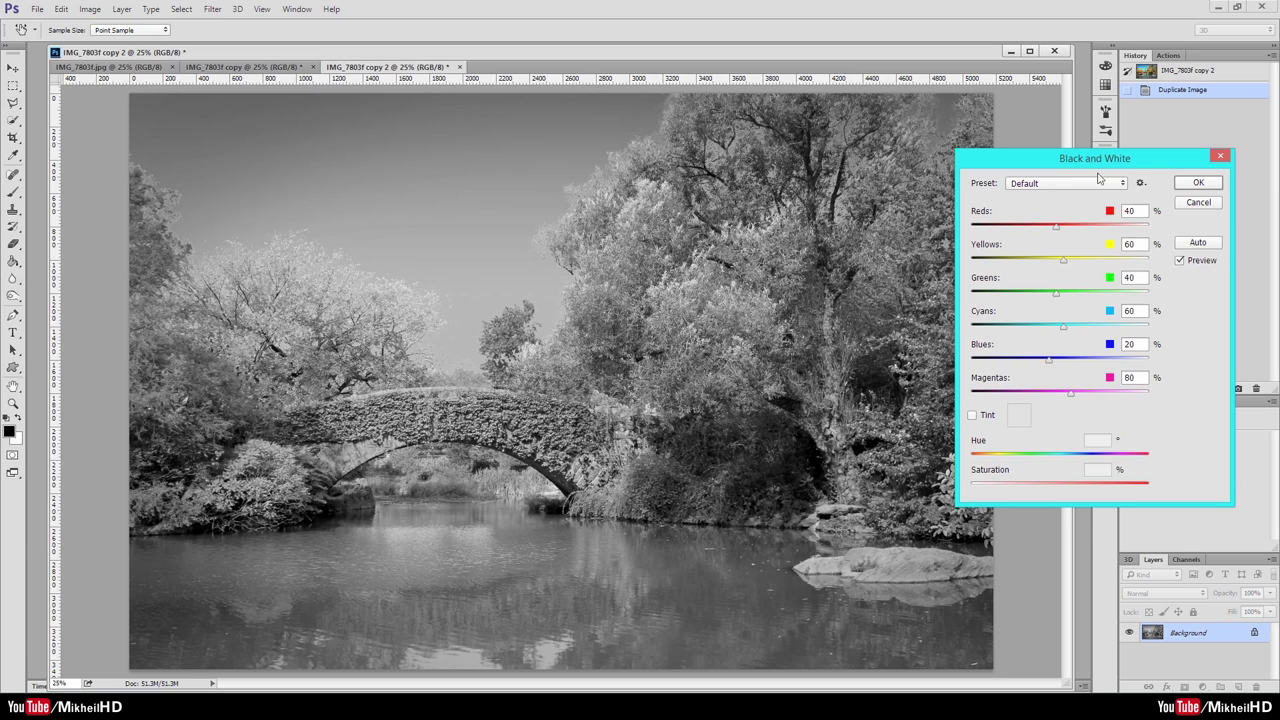
pyautogui.moveTo(1092, 163)
pyautogui.mouseDown()
pyautogui.moveTo(1060, 138)
pyautogui.moveTo(1070, 150)
pyautogui.mouseUp()
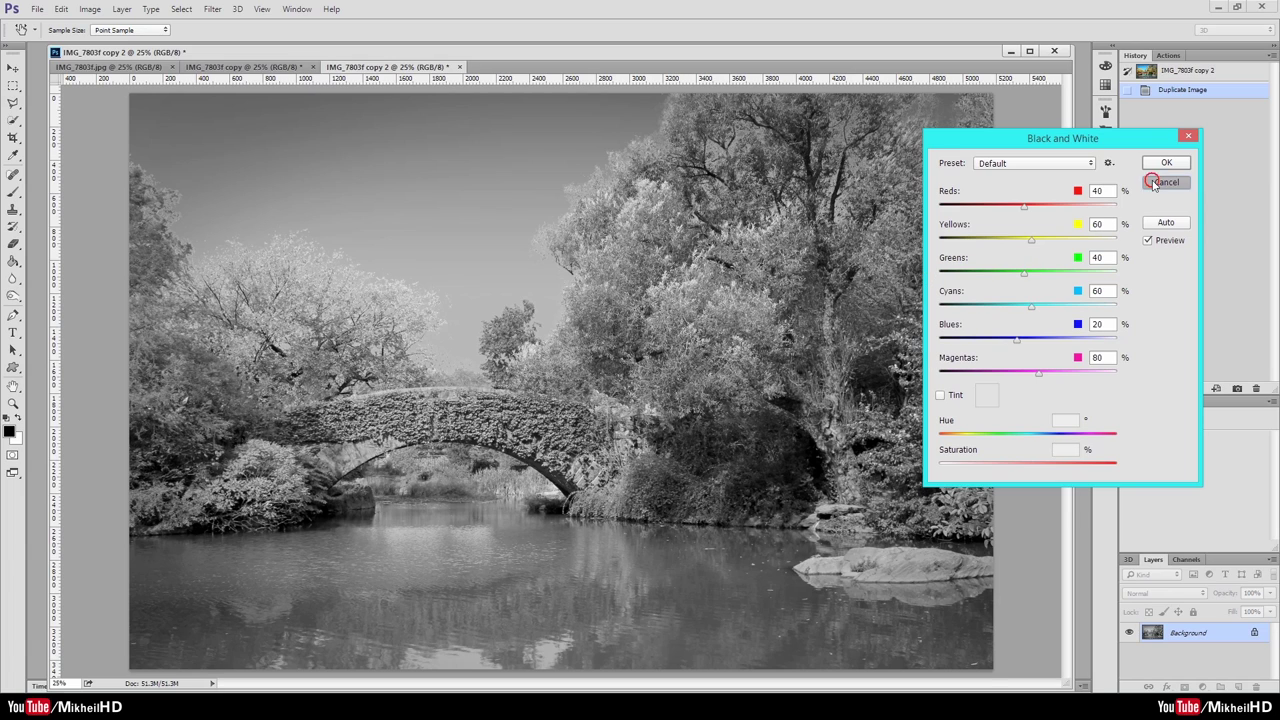
pyautogui.click(1166, 182)
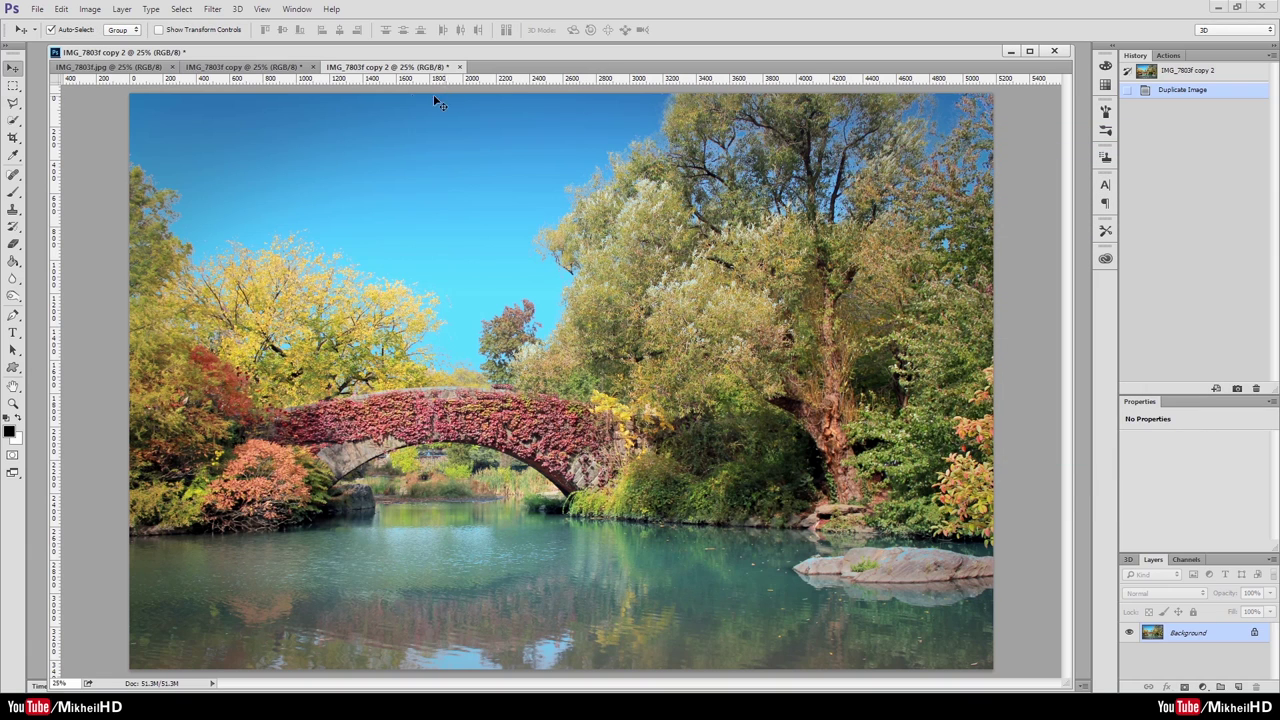
# Step: Compare with the grey Levels copy, then return to IMG_7803f copy 2 and open the Image menu
pyautogui.click(262, 66)
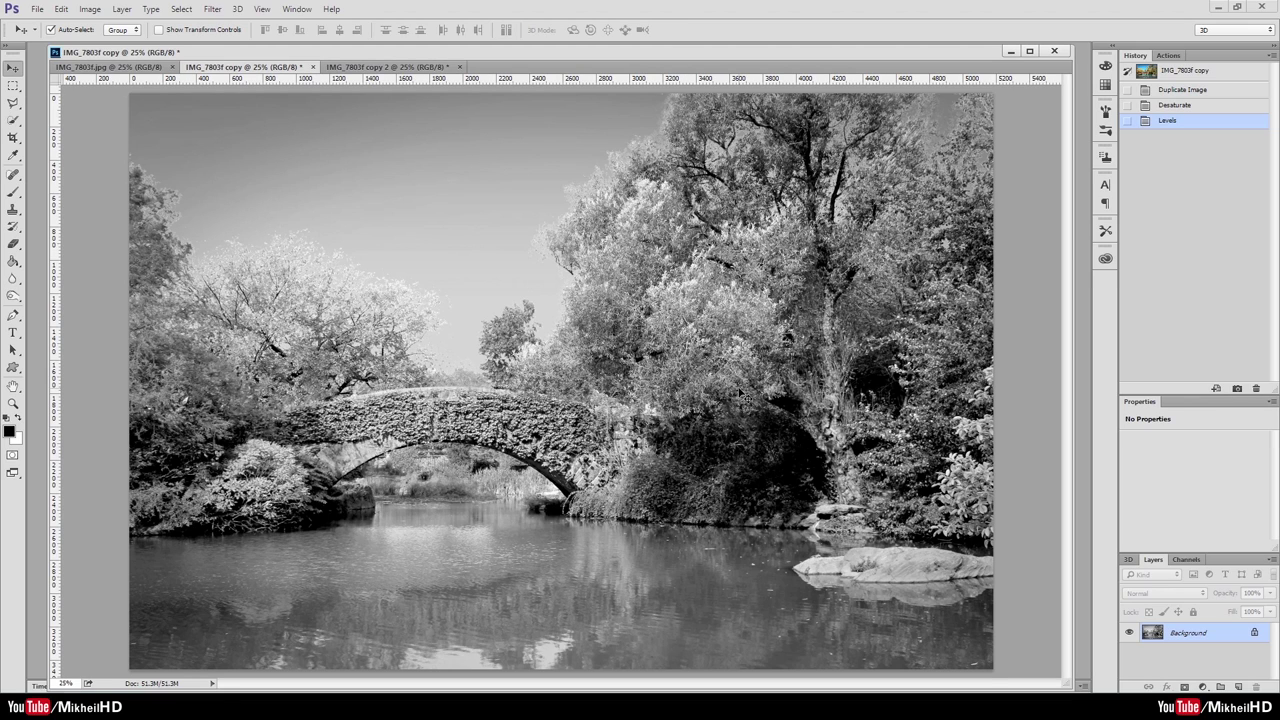
pyautogui.click(390, 66)
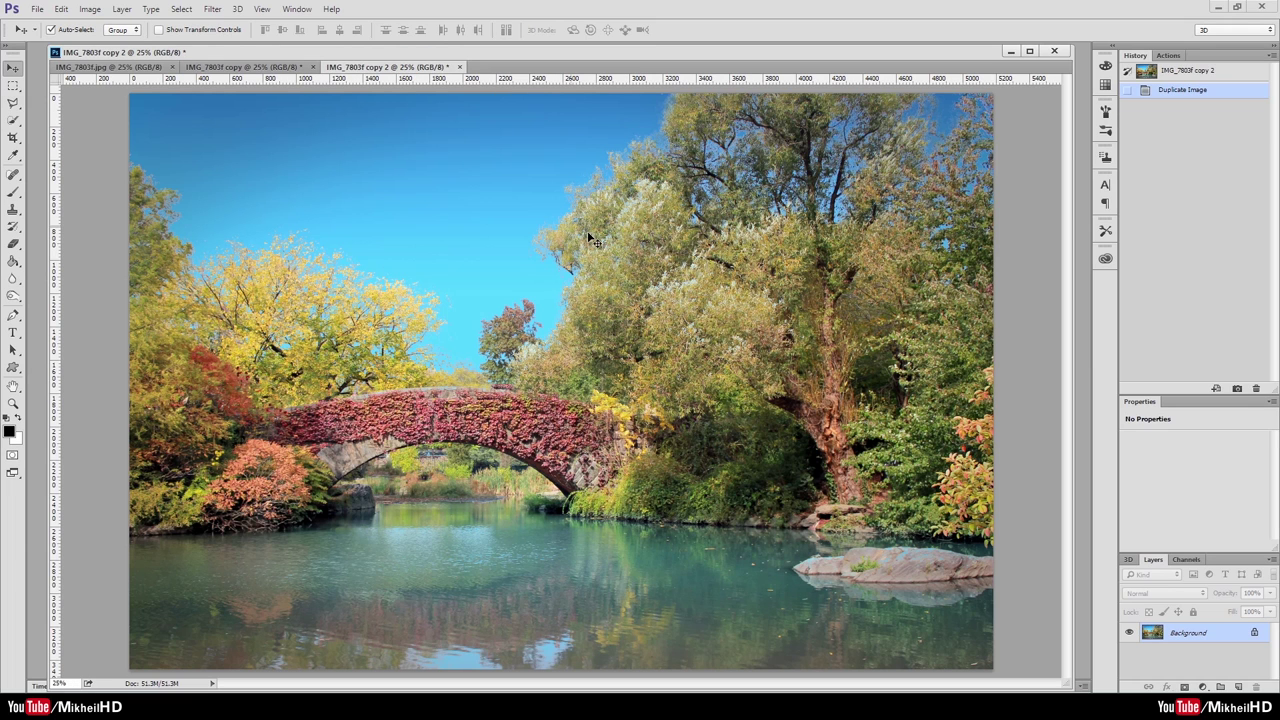
pyautogui.click(90, 9)
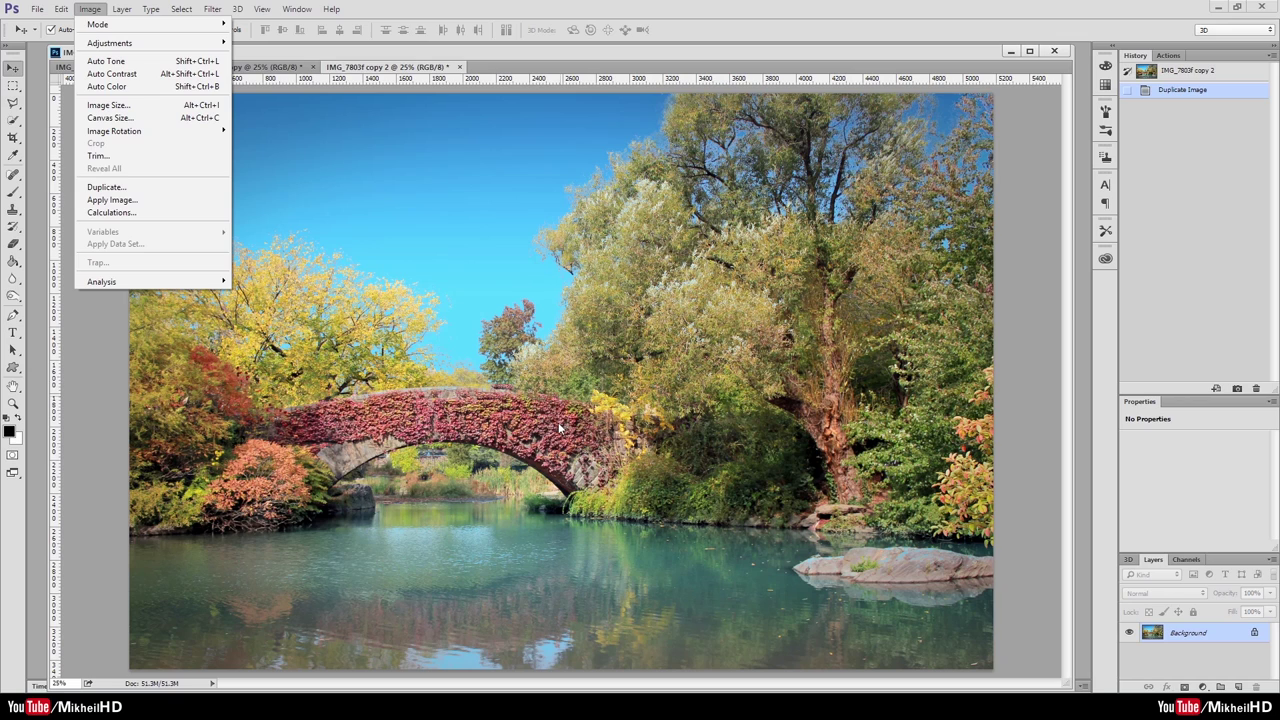
# Step: Start a Black & White adjustment on IMG_7803f copy 2 with Default values
pyautogui.click(161, 43)
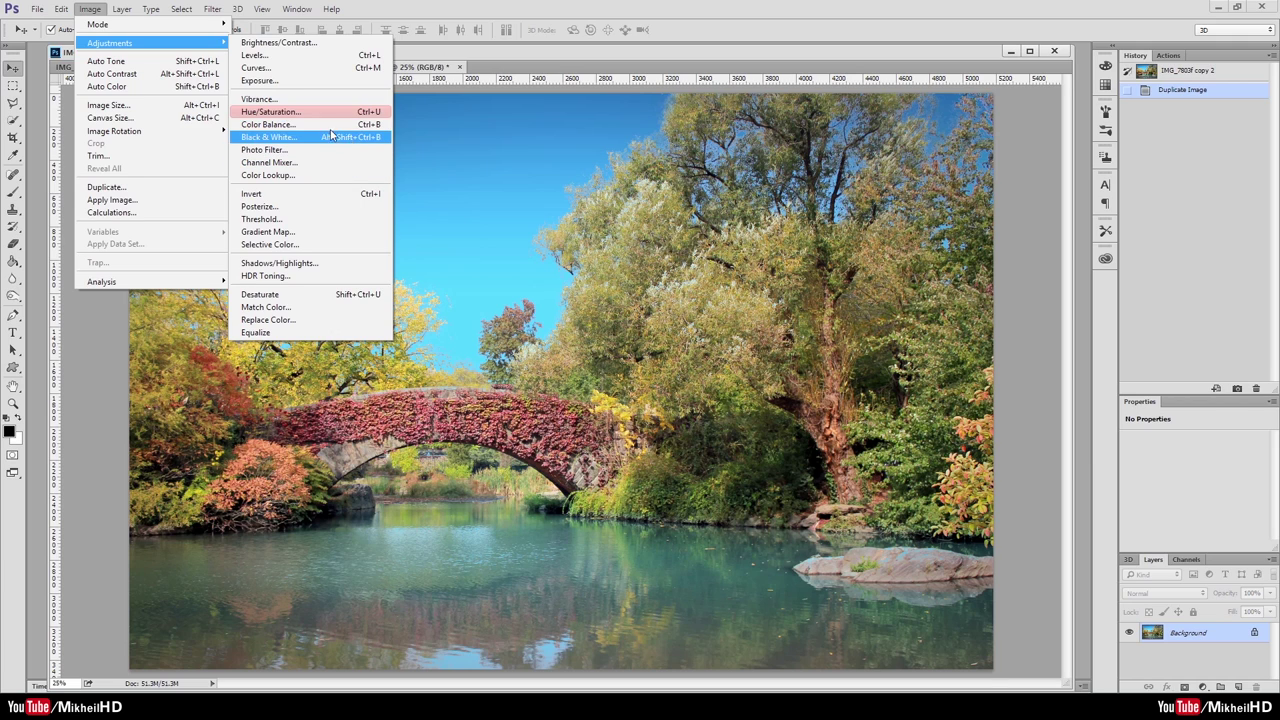
pyautogui.moveTo(109, 43)
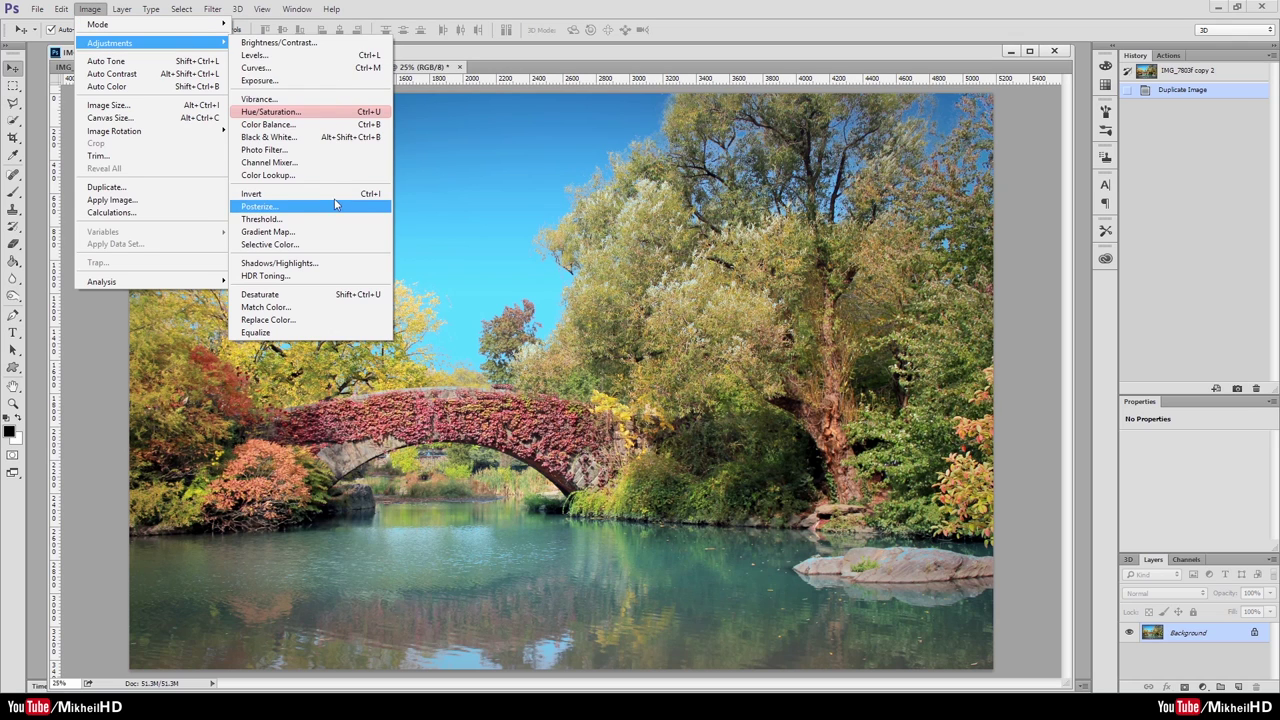
pyautogui.click(287, 137)
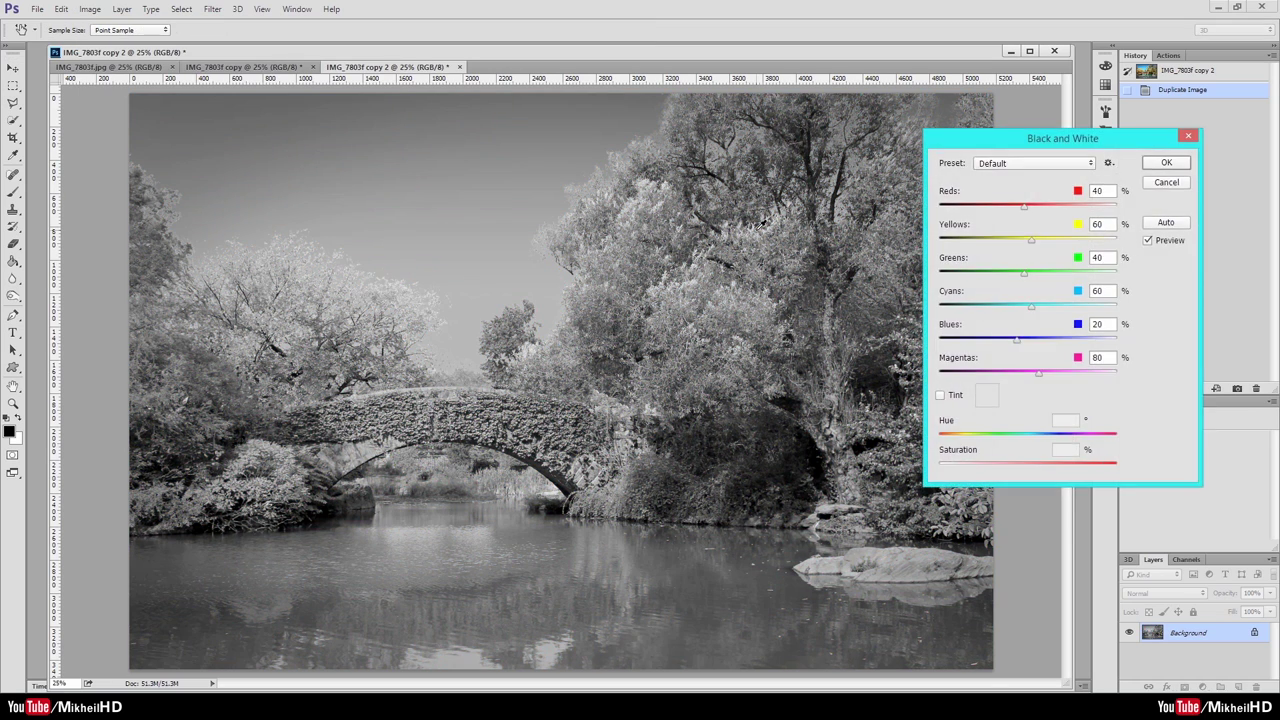
# Step: Set the Black & White mix to Reds -7, Yellows 45, Greens 103, Cyans 85
pyautogui.moveTo(1047, 149); pyautogui.dragTo(1052, 196)
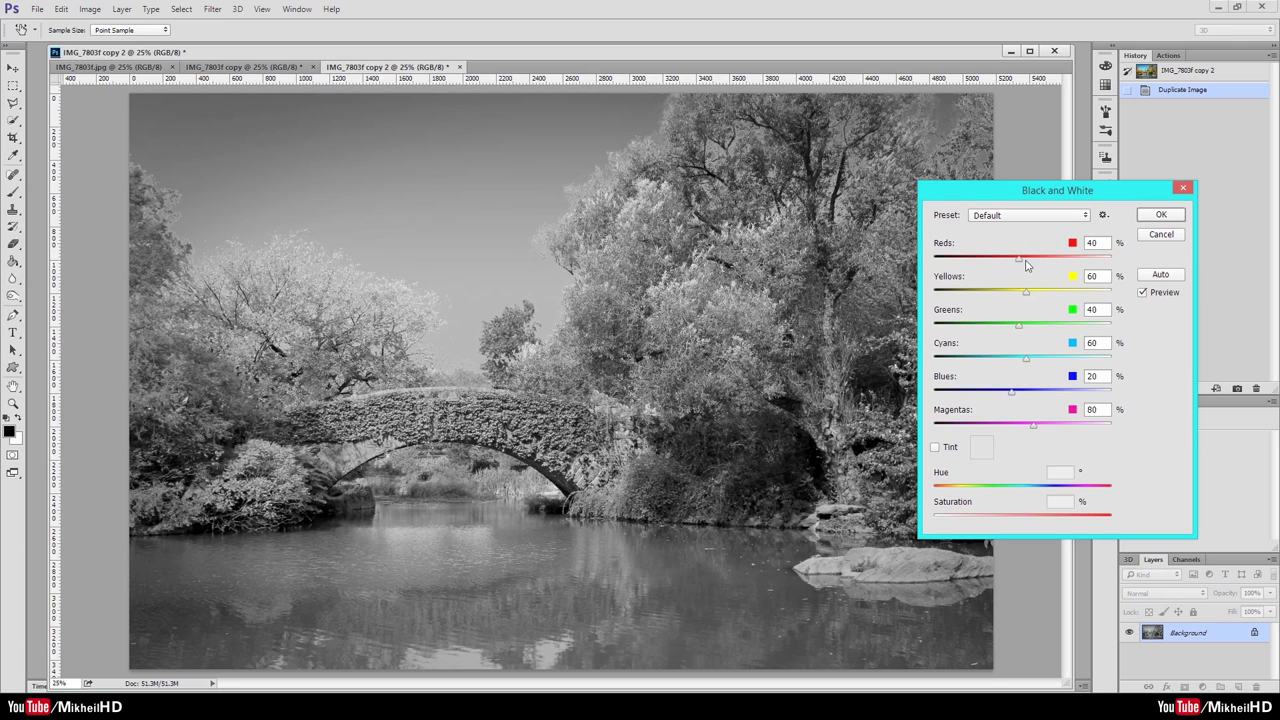
pyautogui.moveTo(1020, 258)
pyautogui.mouseDown()
pyautogui.moveTo(990, 262)
pyautogui.moveTo(1033, 260)
pyautogui.moveTo(982, 262)
pyautogui.moveTo(1013, 259)
pyautogui.mouseUp()
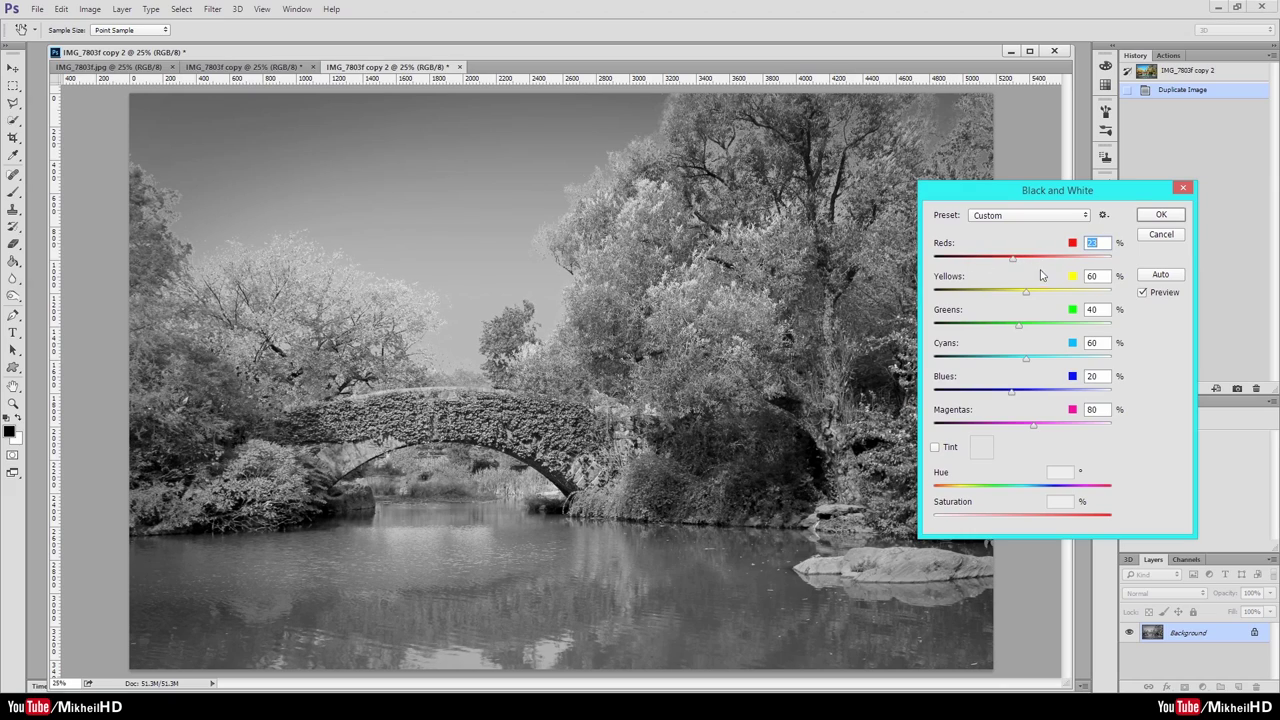
pyautogui.moveTo(1013, 260)
pyautogui.mouseDown()
pyautogui.moveTo(984, 262)
pyautogui.moveTo(1052, 262)
pyautogui.moveTo(998, 262)
pyautogui.mouseUp()
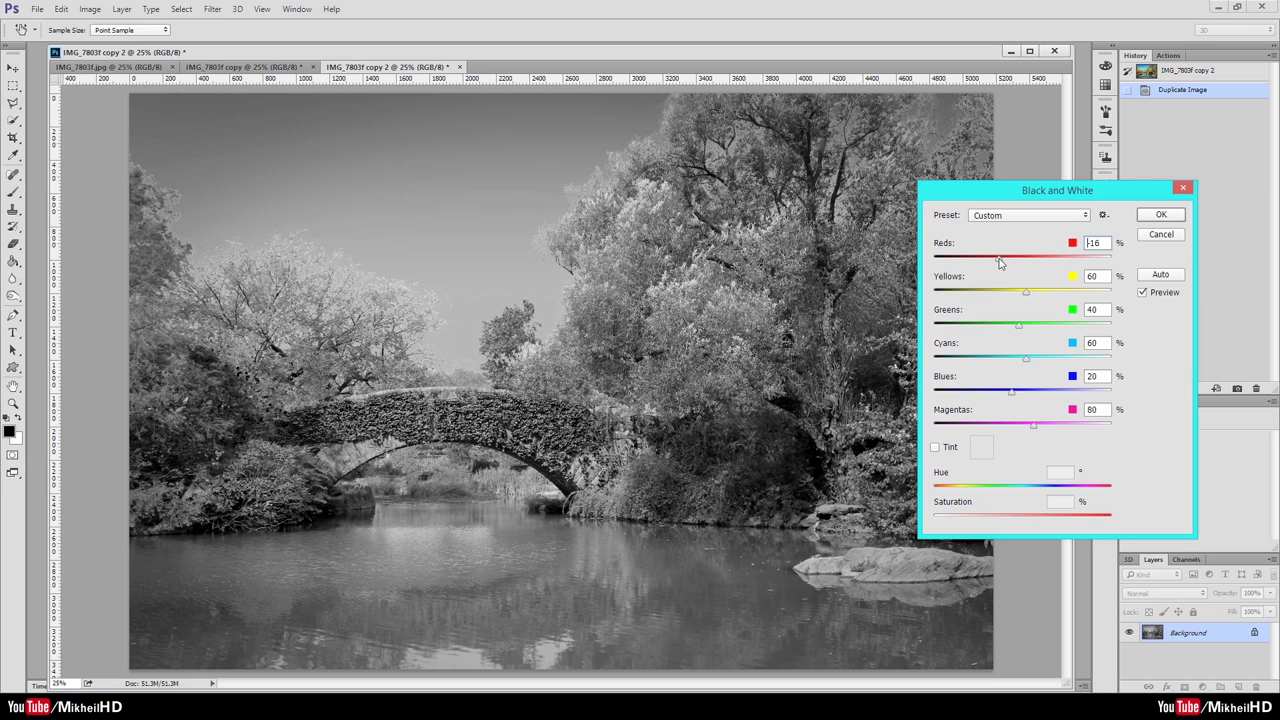
pyautogui.moveTo(998, 262)
pyautogui.mouseDown()
pyautogui.moveTo(1022, 262)
pyautogui.moveTo(995, 262)
pyautogui.mouseUp()
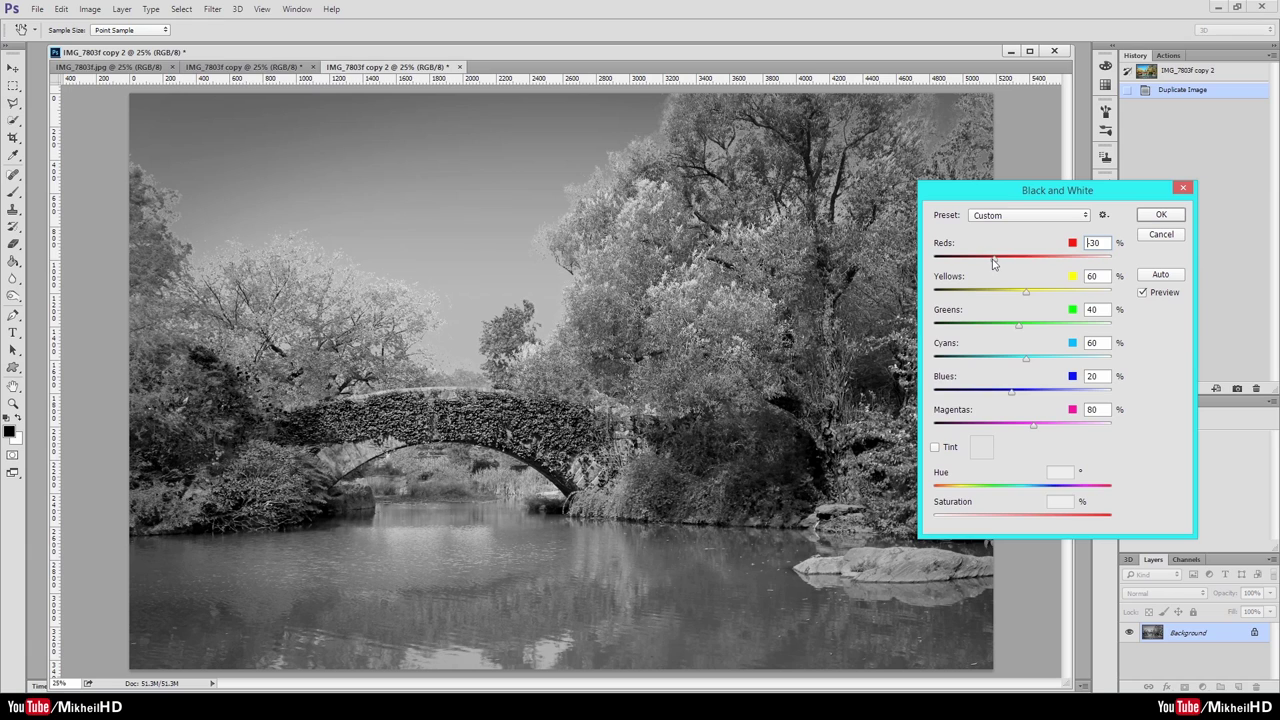
pyautogui.moveTo(993, 262); pyautogui.dragTo(1001, 262)
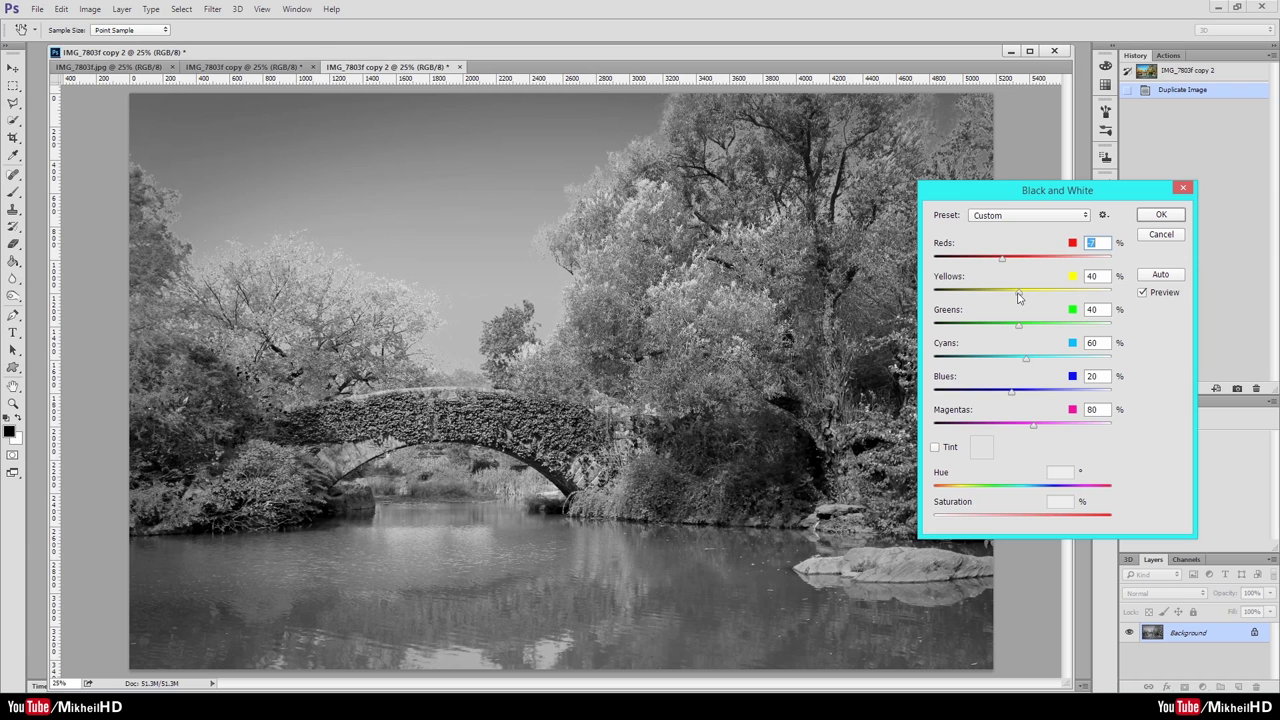
pyautogui.moveTo(1020, 292); pyautogui.dragTo(1021, 298)
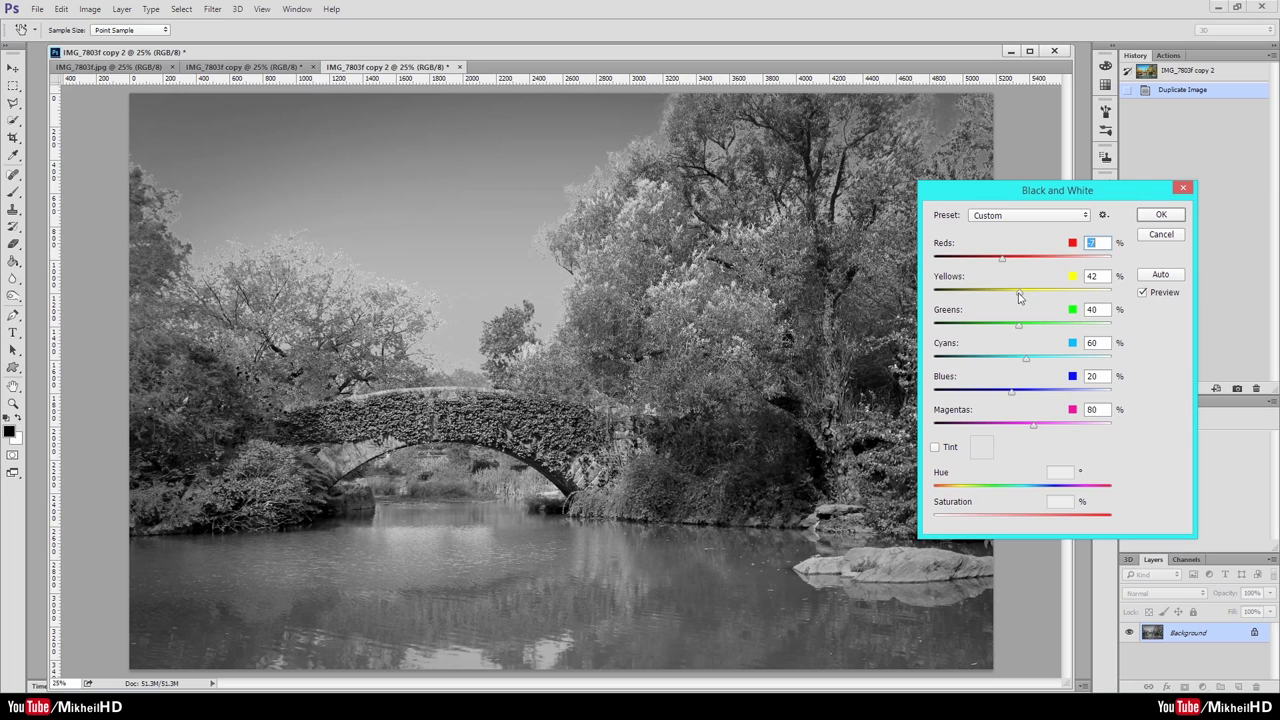
pyautogui.moveTo(1019, 296); pyautogui.dragTo(1041, 329)
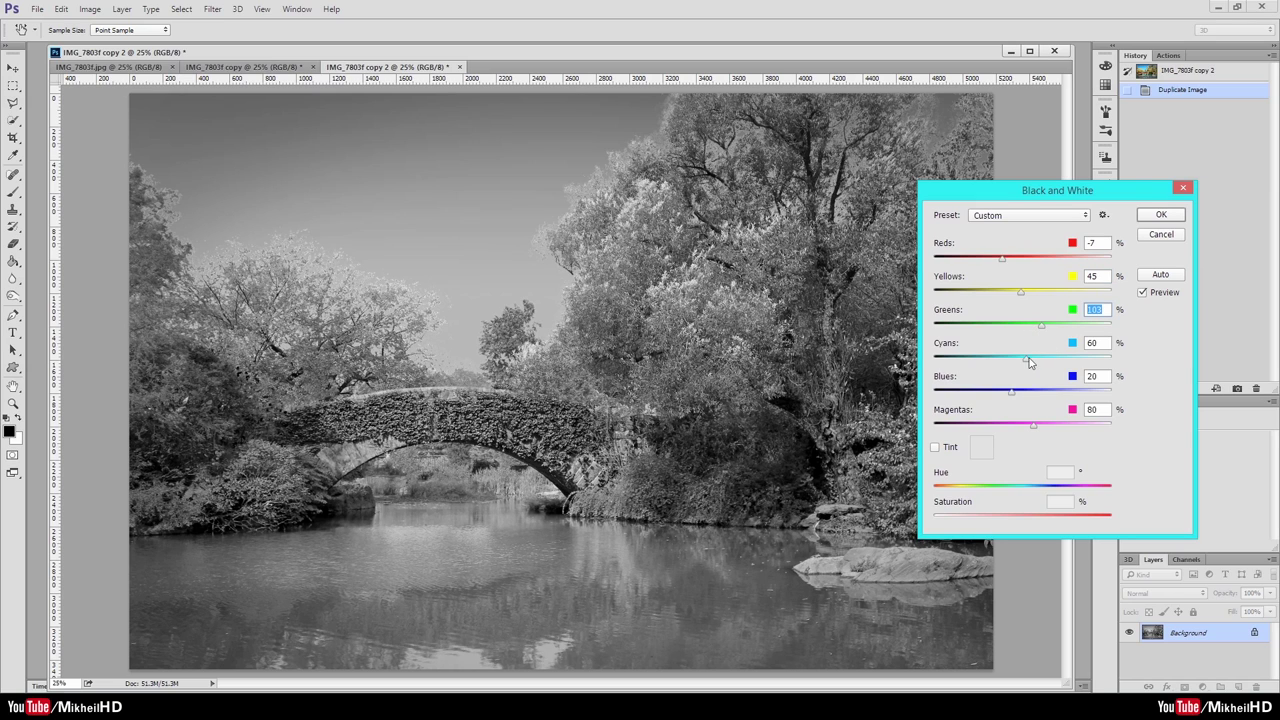
pyautogui.moveTo(1025, 358)
pyautogui.mouseDown()
pyautogui.moveTo(1035, 362)
pyautogui.moveTo(1022, 393)
pyautogui.mouseUp()
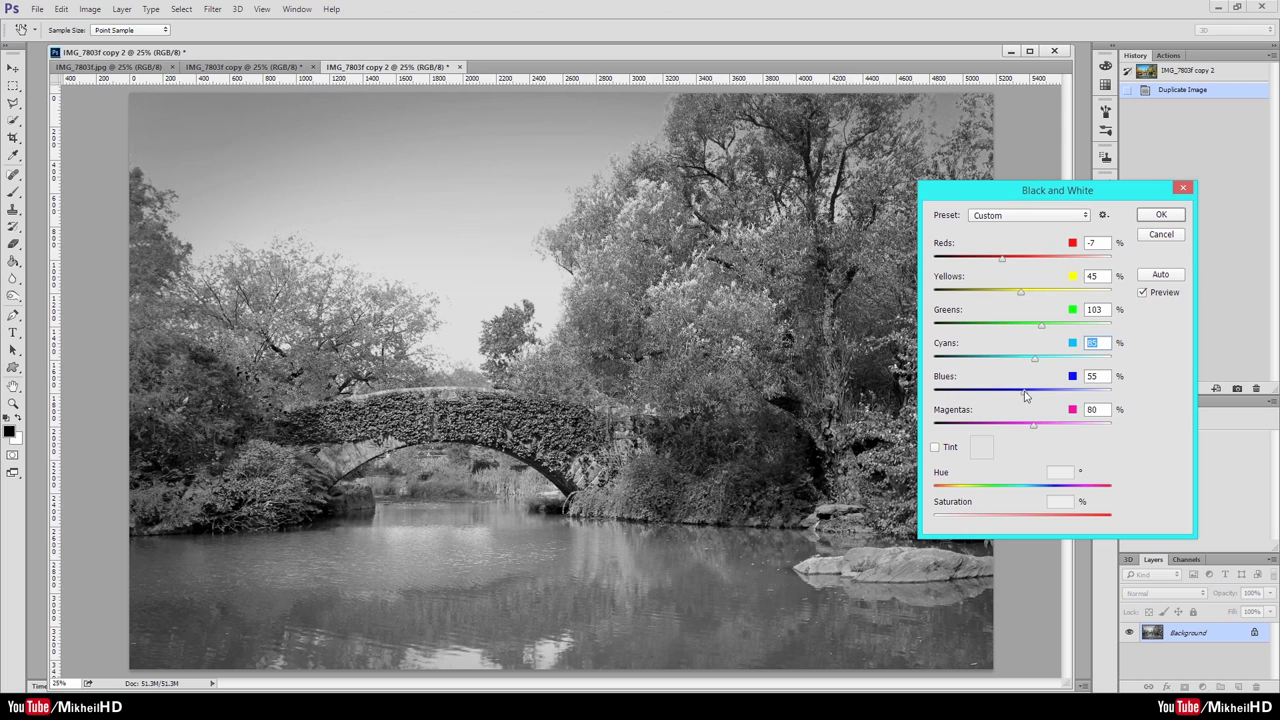
pyautogui.press('Tab')
# Step: Retune the mix to Reds 36, Yellows -9, Greens 100, Blues 83, Magentas 221
pyautogui.moveTo(1023, 391)
pyautogui.mouseDown()
pyautogui.moveTo(1074, 397)
pyautogui.moveTo(1006, 392)
pyautogui.moveTo(1037, 395)
pyautogui.mouseUp()
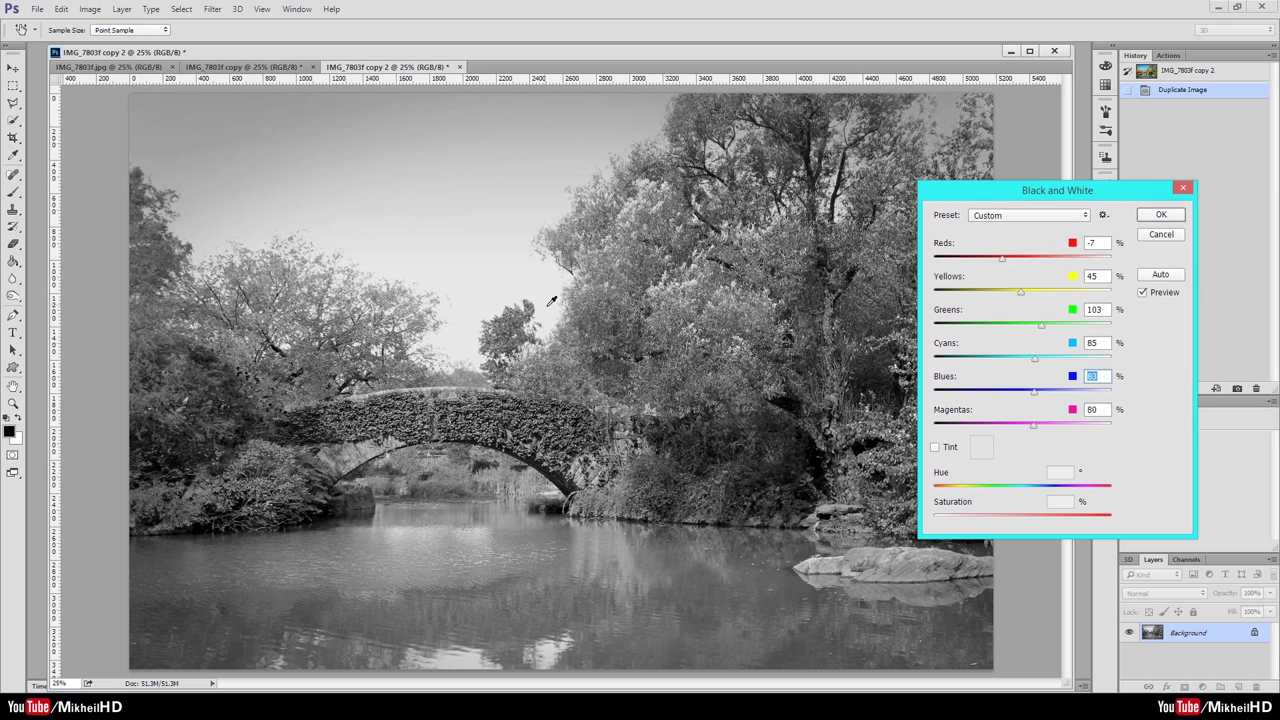
pyautogui.moveTo(1036, 430)
pyautogui.mouseDown()
pyautogui.moveTo(1017, 430)
pyautogui.moveTo(1083, 428)
pyautogui.mouseUp()
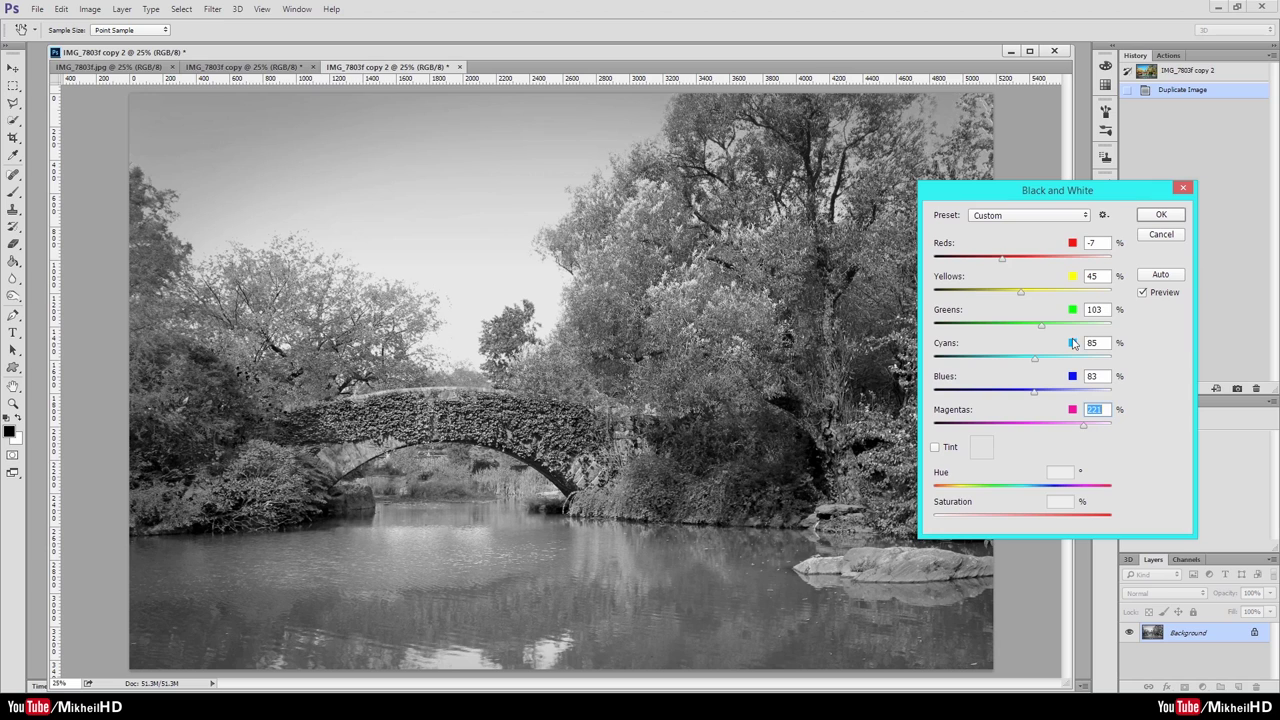
pyautogui.moveTo(1002, 259)
pyautogui.mouseDown()
pyautogui.moveTo(1017, 259)
pyautogui.moveTo(1021, 280)
pyautogui.moveTo(1016, 297)
pyautogui.moveTo(995, 297)
pyautogui.moveTo(1040, 329)
pyautogui.mouseUp()
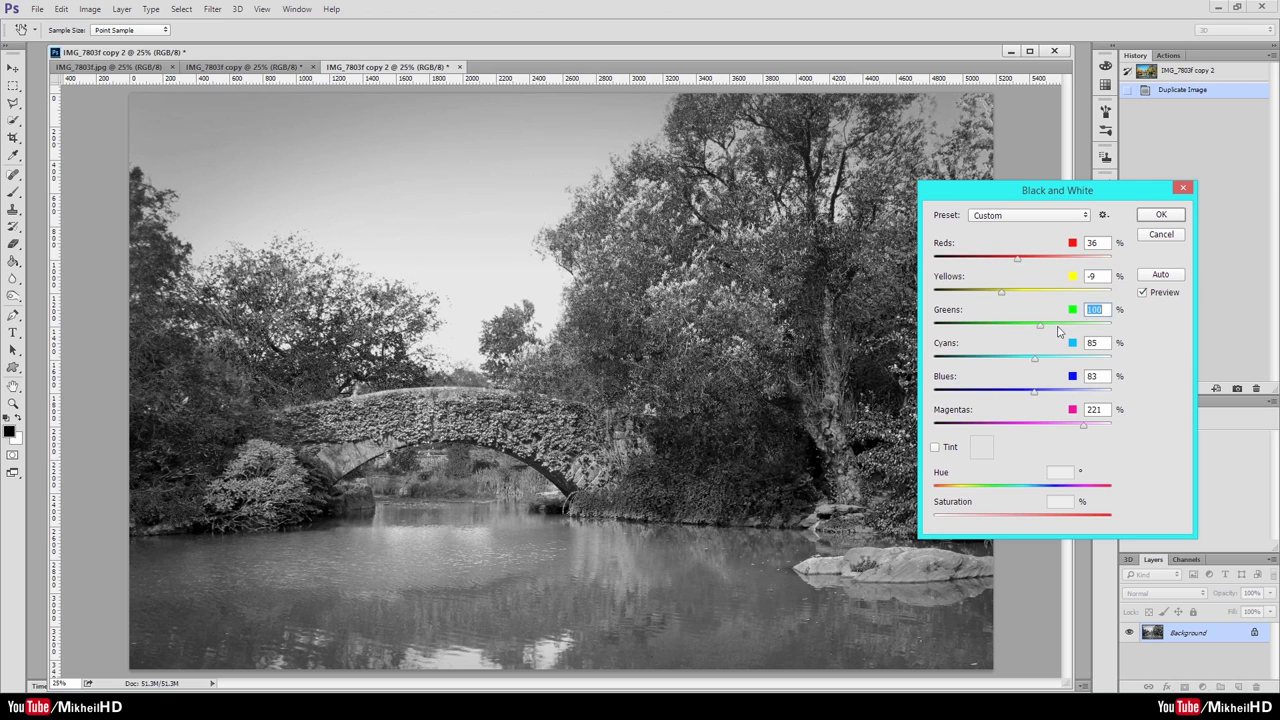
pyautogui.moveTo(1041, 193); pyautogui.dragTo(1115, 187)
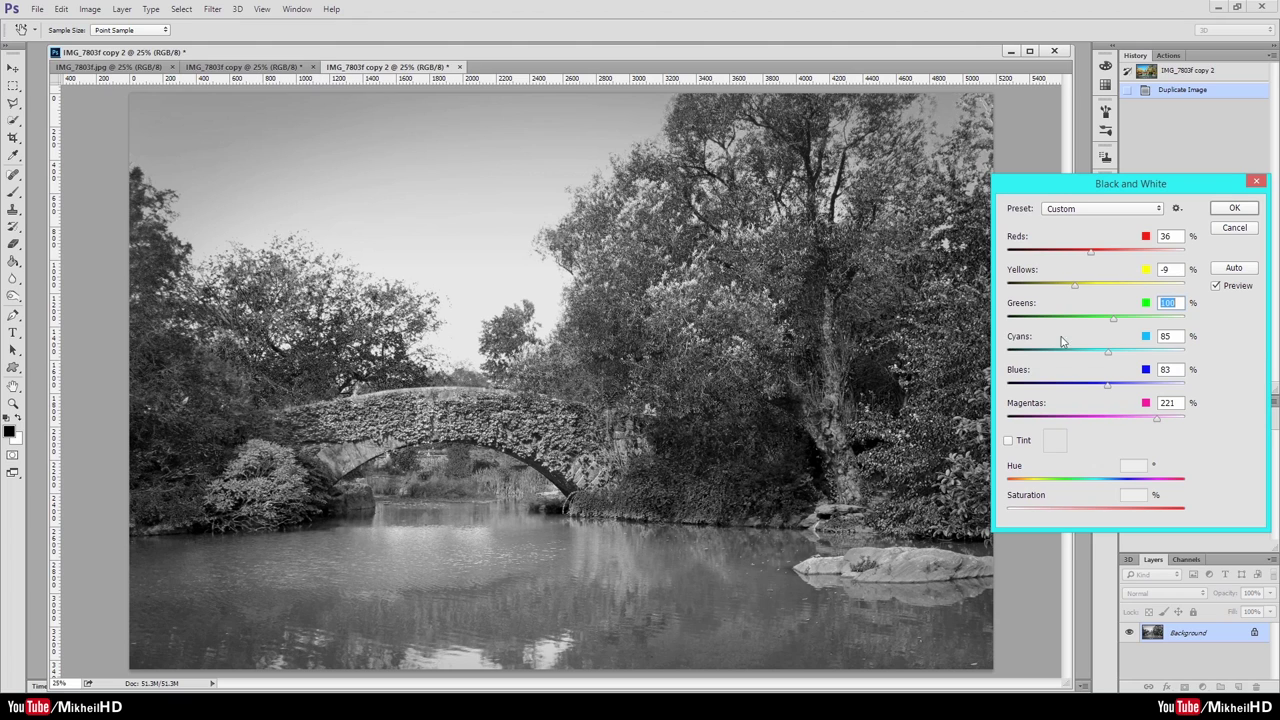
pyautogui.moveTo(1104, 193); pyautogui.dragTo(1075, 190)
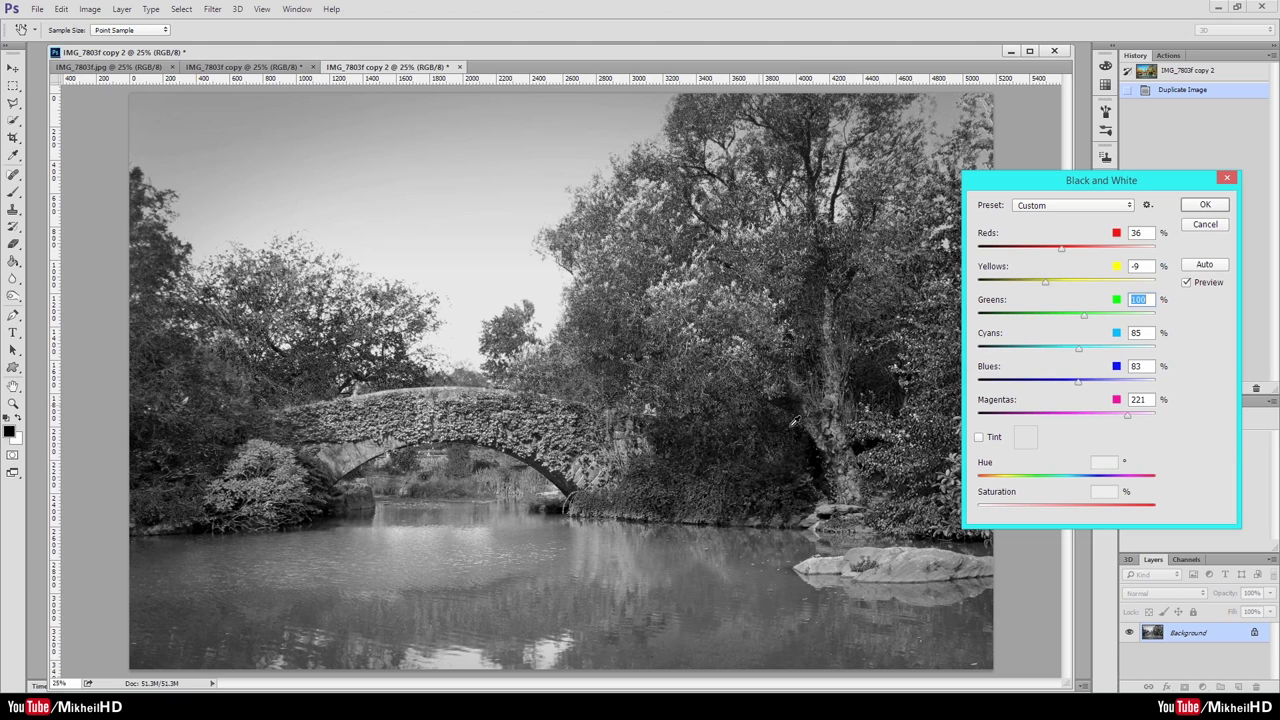
# Step: Drag on the sky with the targeted adjustment tool to set Cyans to 73
pyautogui.click(707, 588)
pyautogui.moveTo(707, 588); pyautogui.dragTo(700, 588)
pyautogui.moveTo(701, 588)
pyautogui.mouseDown()
pyautogui.moveTo(716, 590)
pyautogui.moveTo(702, 592)
pyautogui.mouseUp()
pyautogui.moveTo(485, 104); pyautogui.dragTo(480, 119)
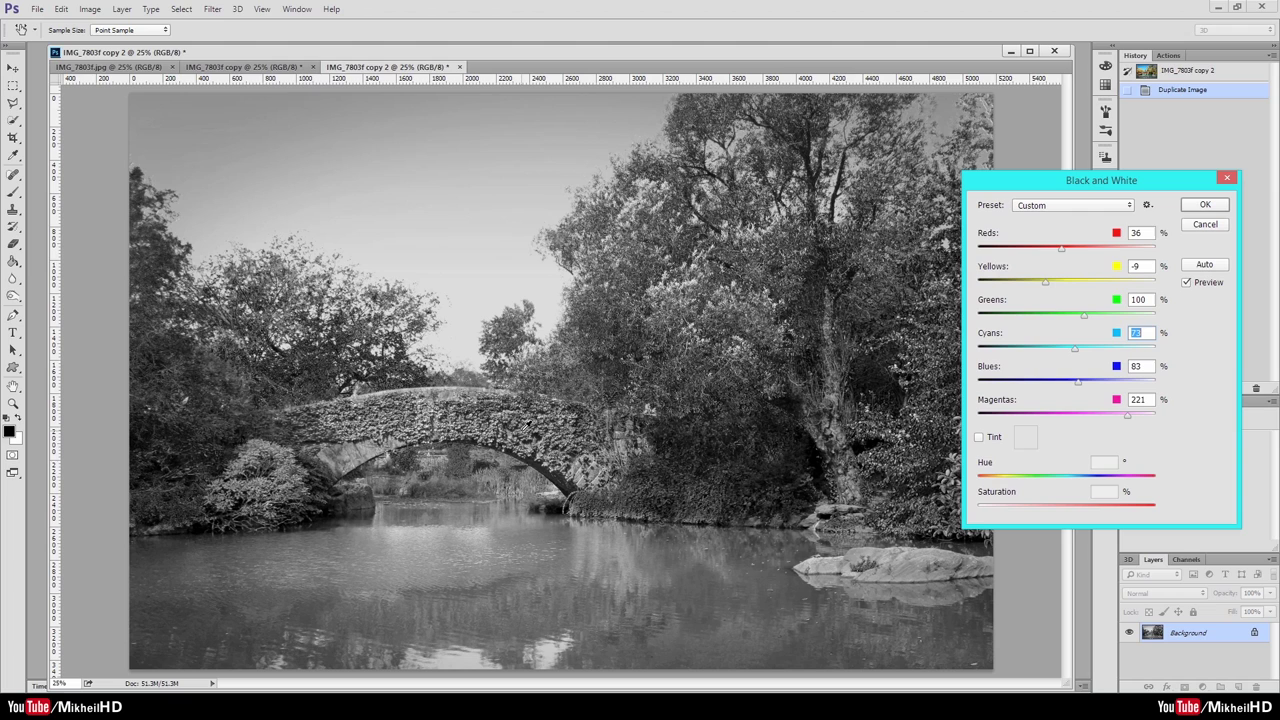
# Step: Drag left on the red bridge foliage to lower Reds sharply
pyautogui.moveTo(522, 430); pyautogui.dragTo(518, 436)
pyautogui.moveTo(536, 413); pyautogui.dragTo(515, 427)
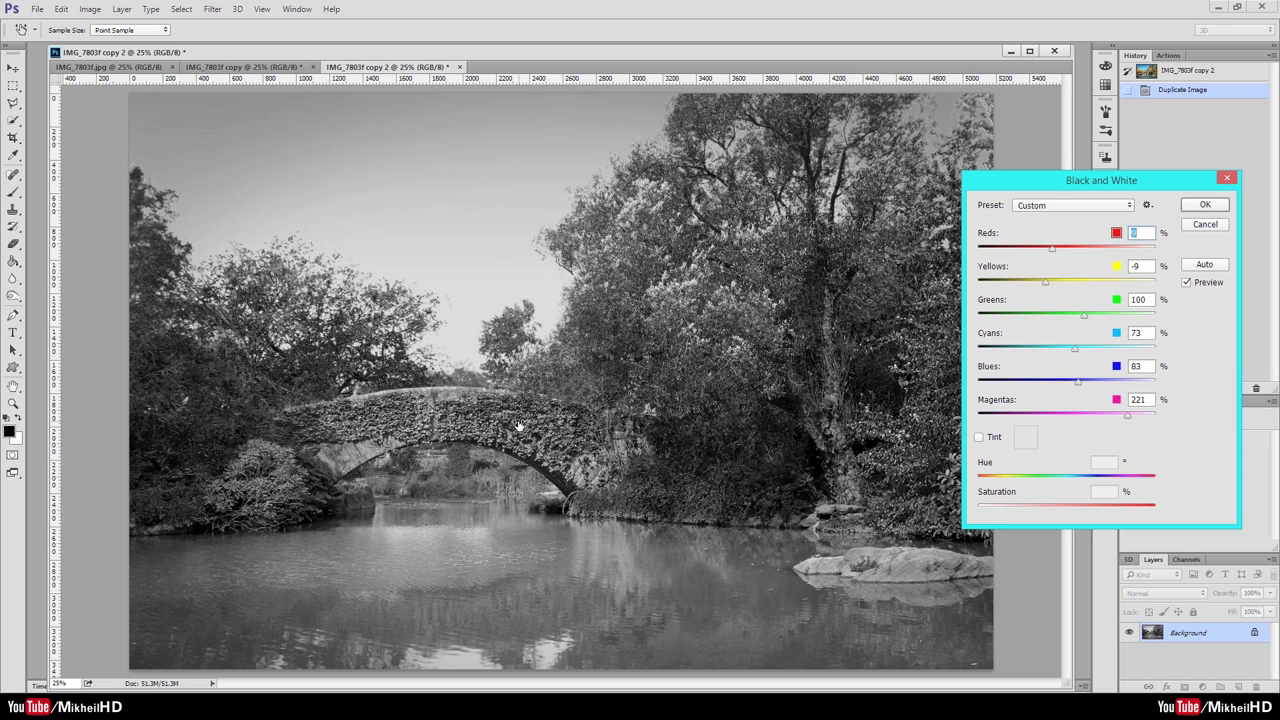
pyautogui.moveTo(512, 427); pyautogui.dragTo(519, 427)
pyautogui.moveTo(1150, 187)
pyautogui.mouseDown()
pyautogui.moveTo(1138, 145)
pyautogui.moveTo(1105, 111)
pyautogui.mouseUp()
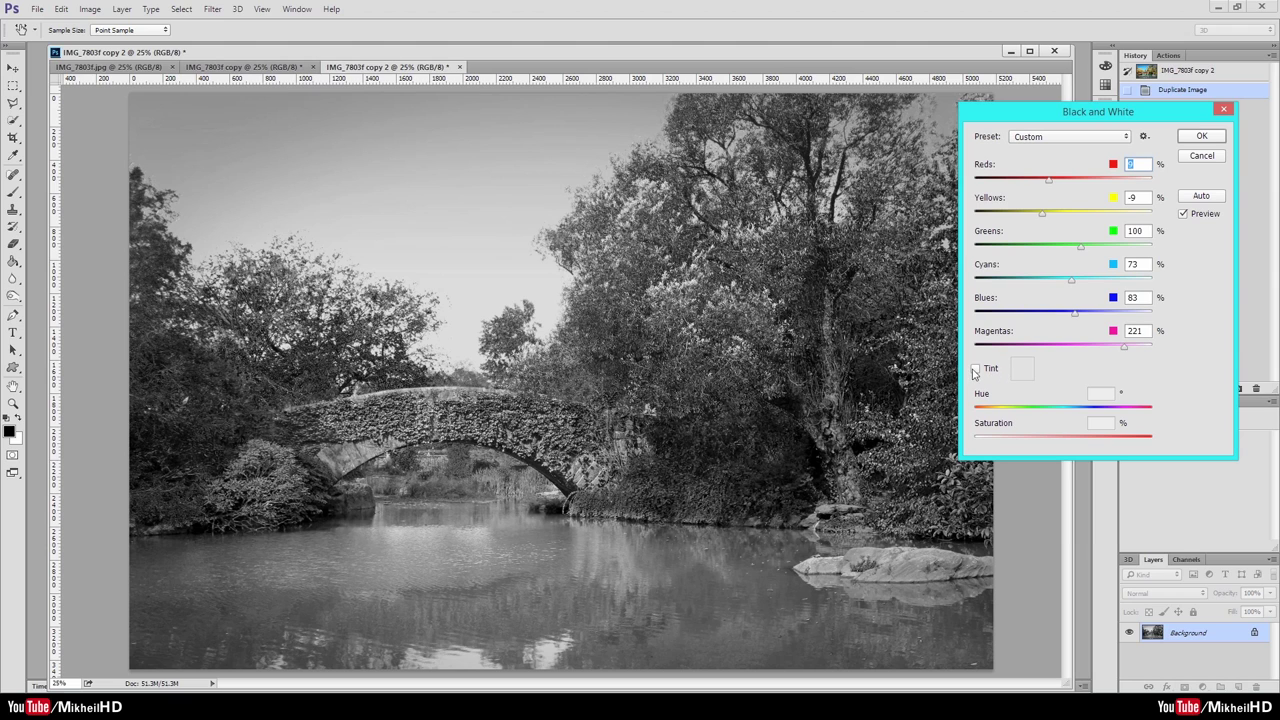
# Step: Enable Tint and pick a near-neutral gray as the starting tint colour
pyautogui.click(978, 370)
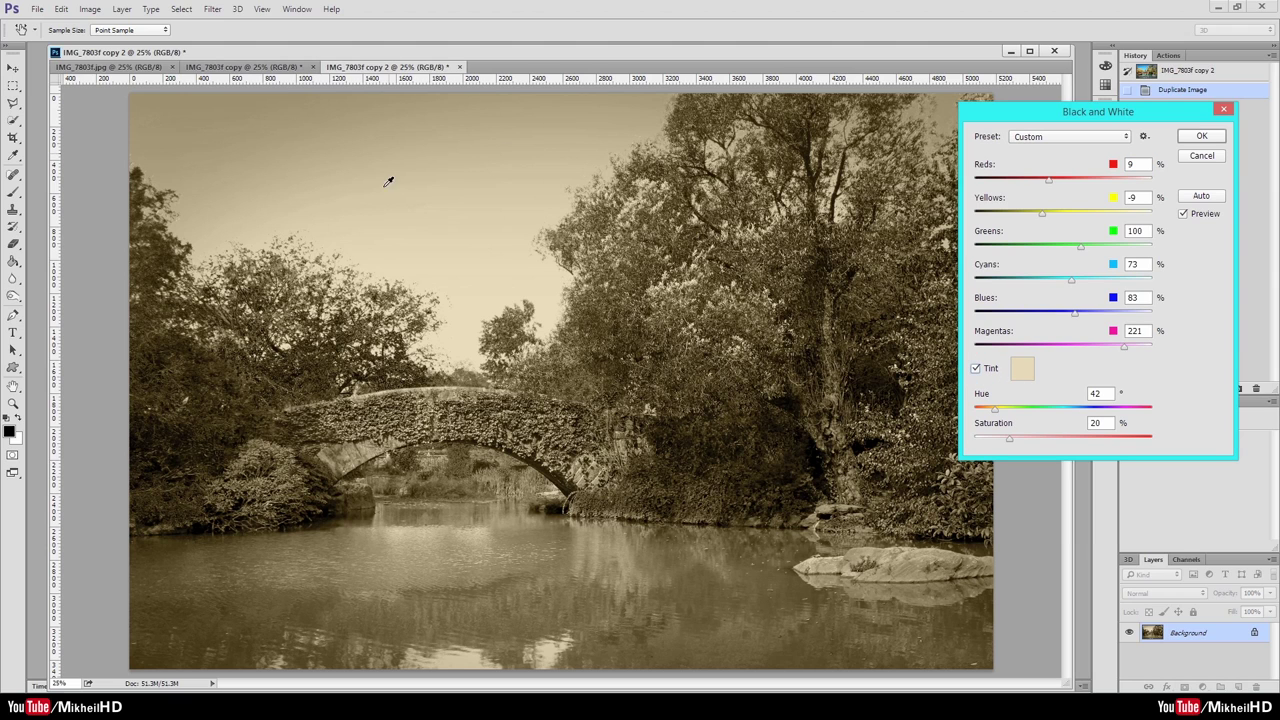
pyautogui.click(1024, 376)
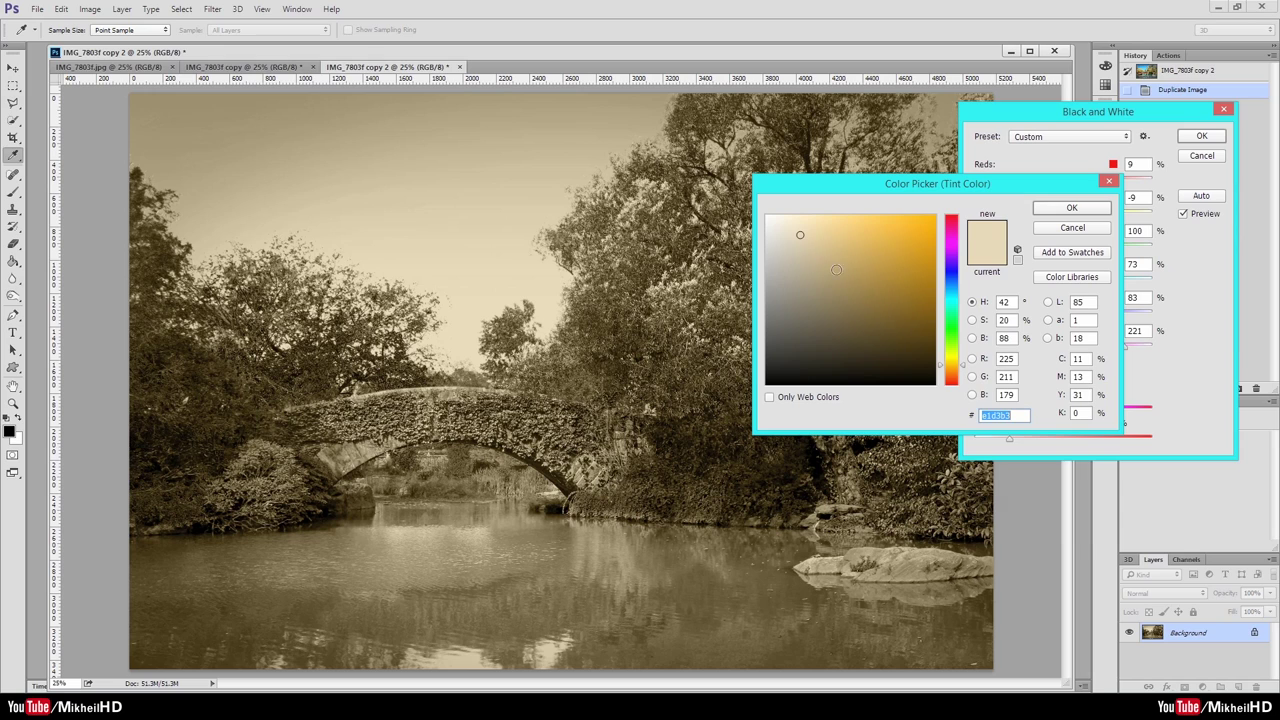
pyautogui.click(766, 278)
pyautogui.click(768, 263)
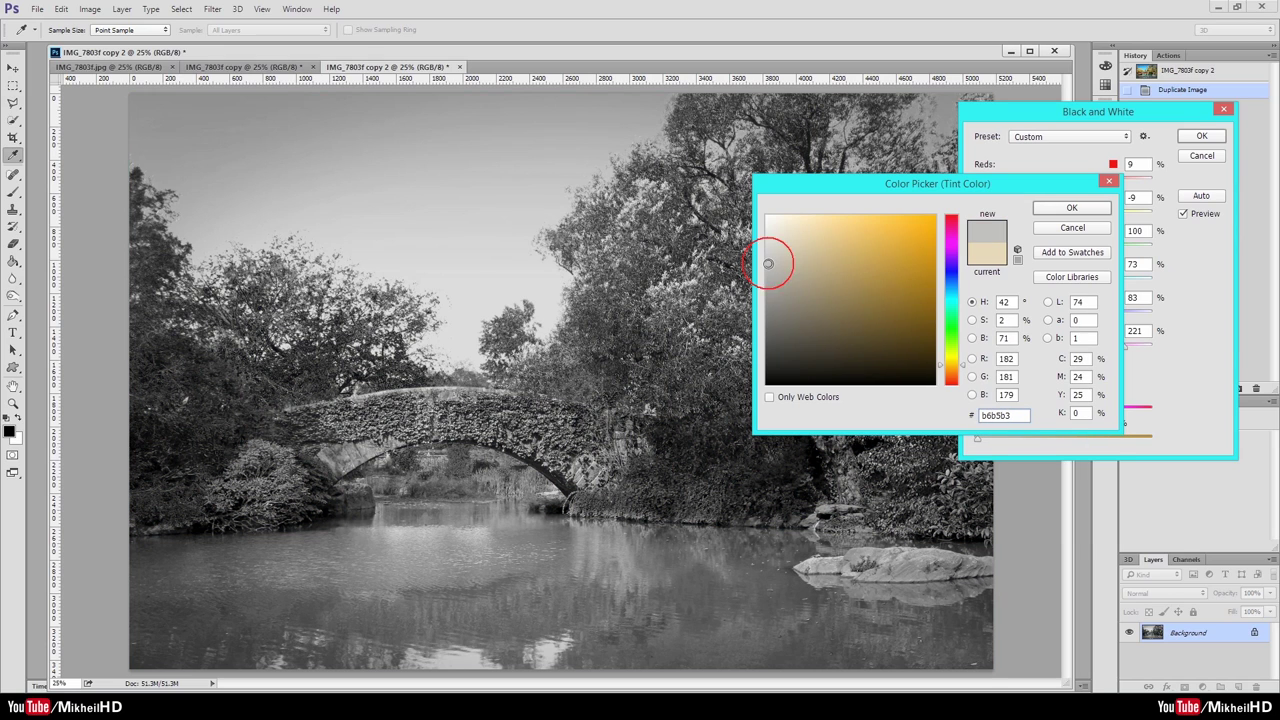
pyautogui.moveTo(768, 263); pyautogui.dragTo(767, 264)
# Step: Refine the tint to a cool bluish gray at hue 200, saturation 2, and confirm
pyautogui.moveTo(955, 277); pyautogui.dragTo(955, 292)
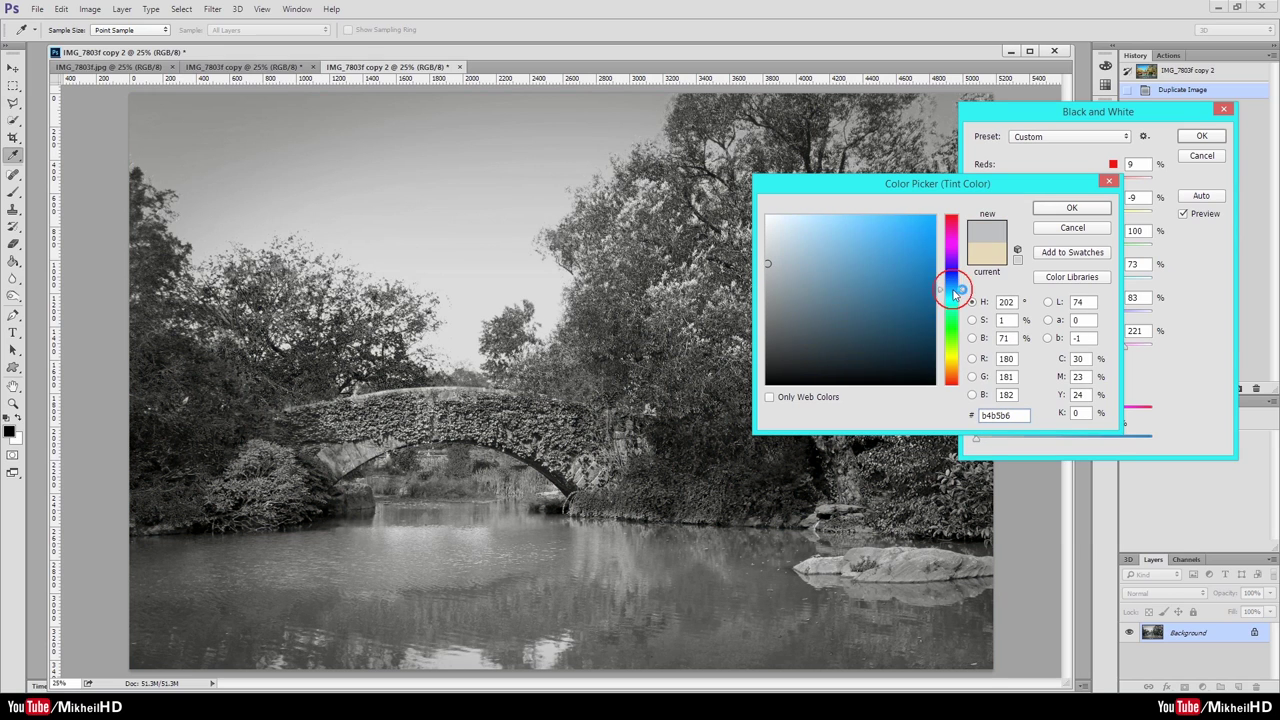
pyautogui.click(778, 256)
pyautogui.click(773, 256)
pyautogui.click(770, 254)
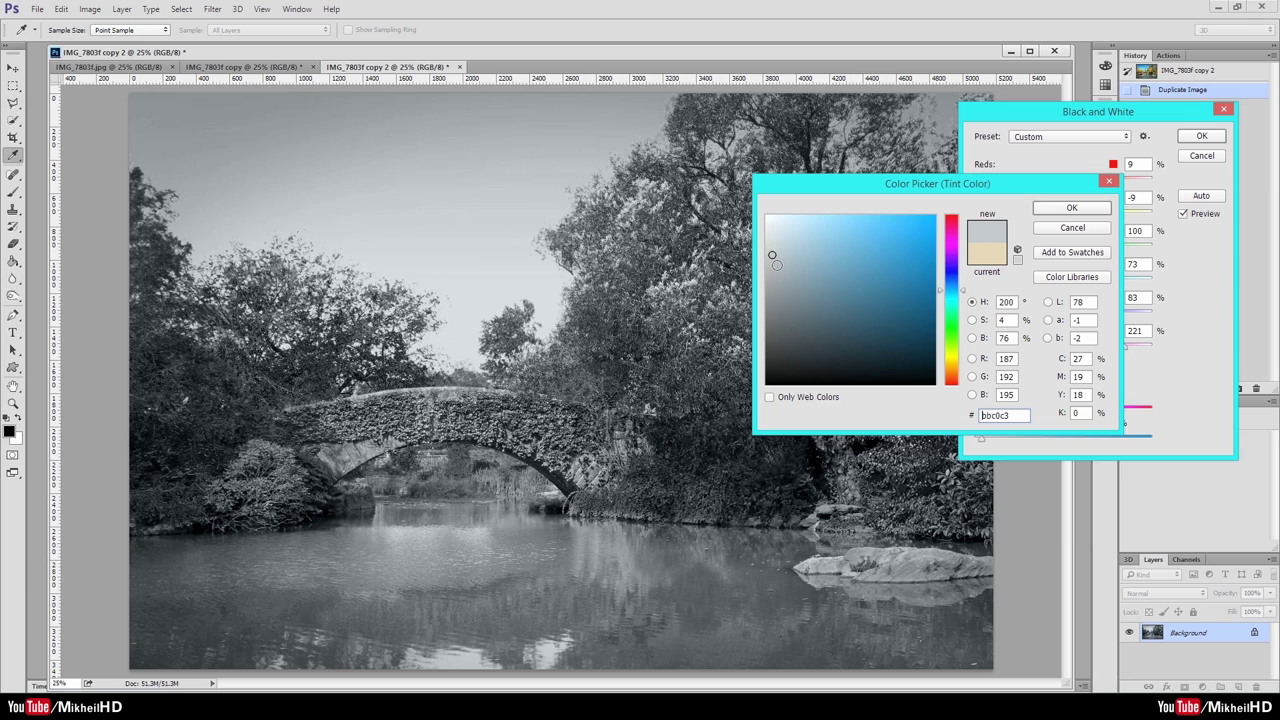
pyautogui.click(770, 253)
pyautogui.click(767, 253)
pyautogui.click(769, 253)
pyautogui.click(1071, 208)
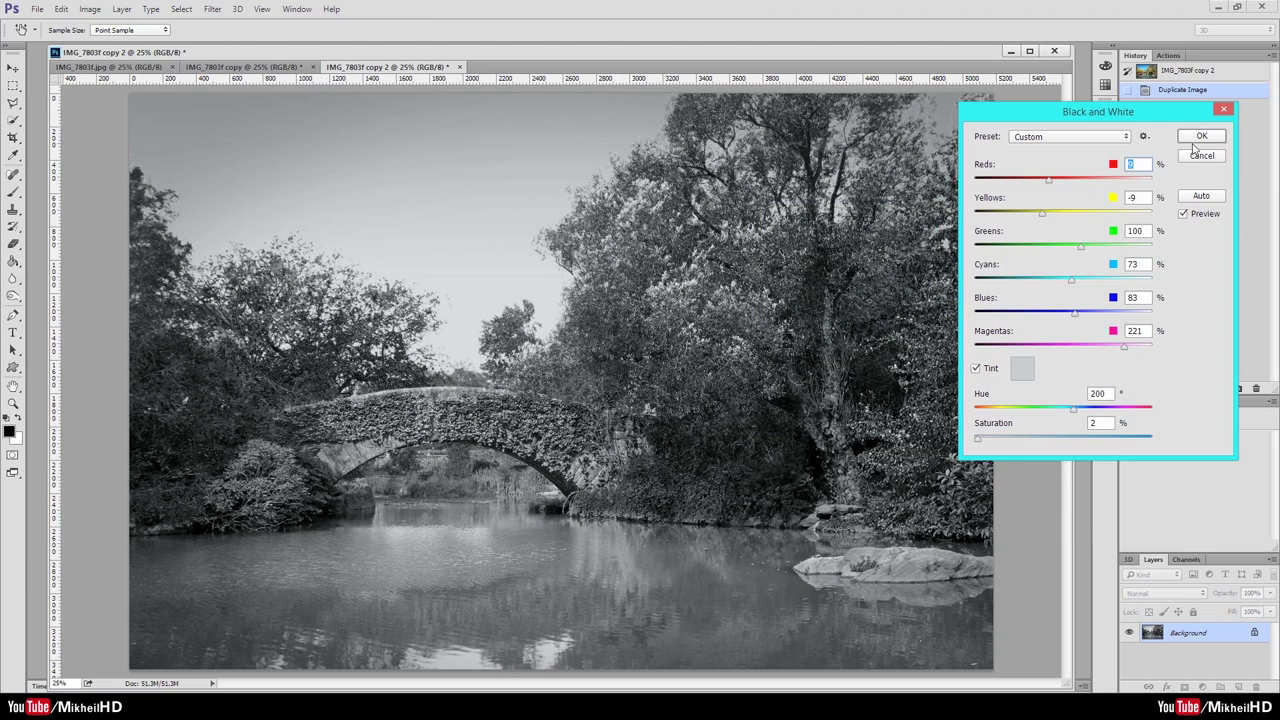
# Step: Apply the tinted Black & White conversion and bring up the IMG_7803f copy Levels version
pyautogui.click(1202, 137)
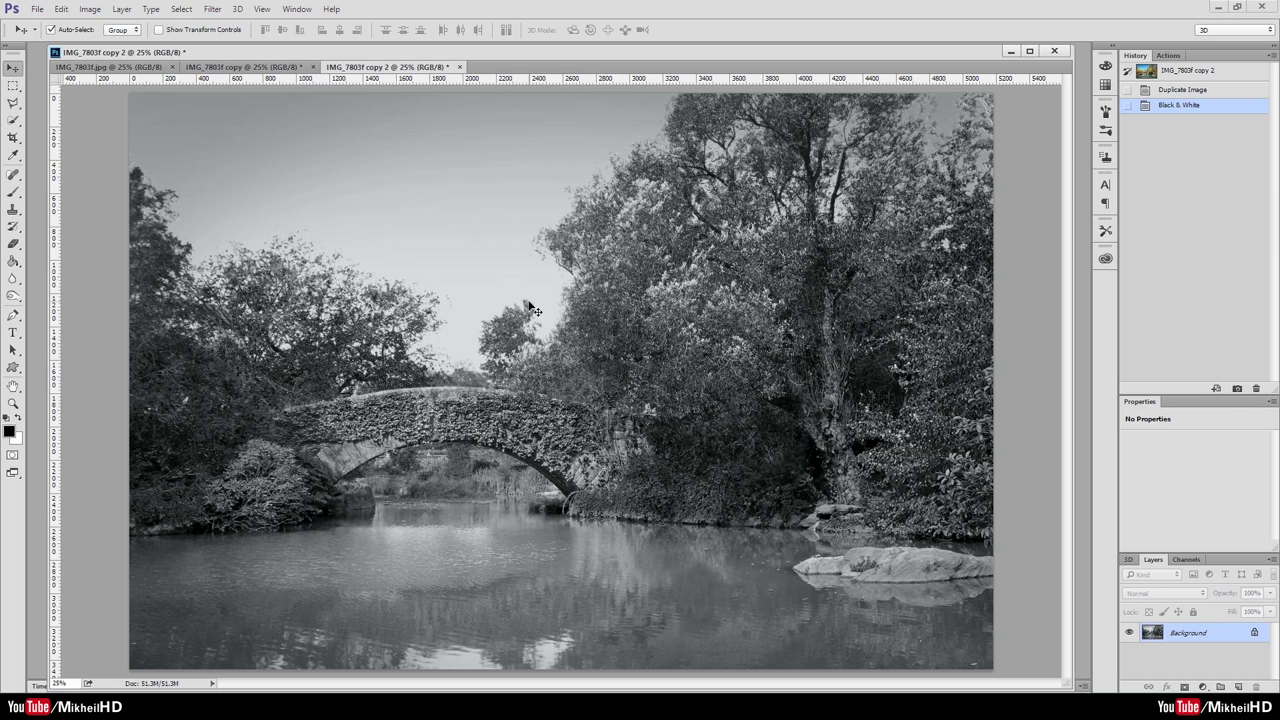
pyautogui.click(257, 66)
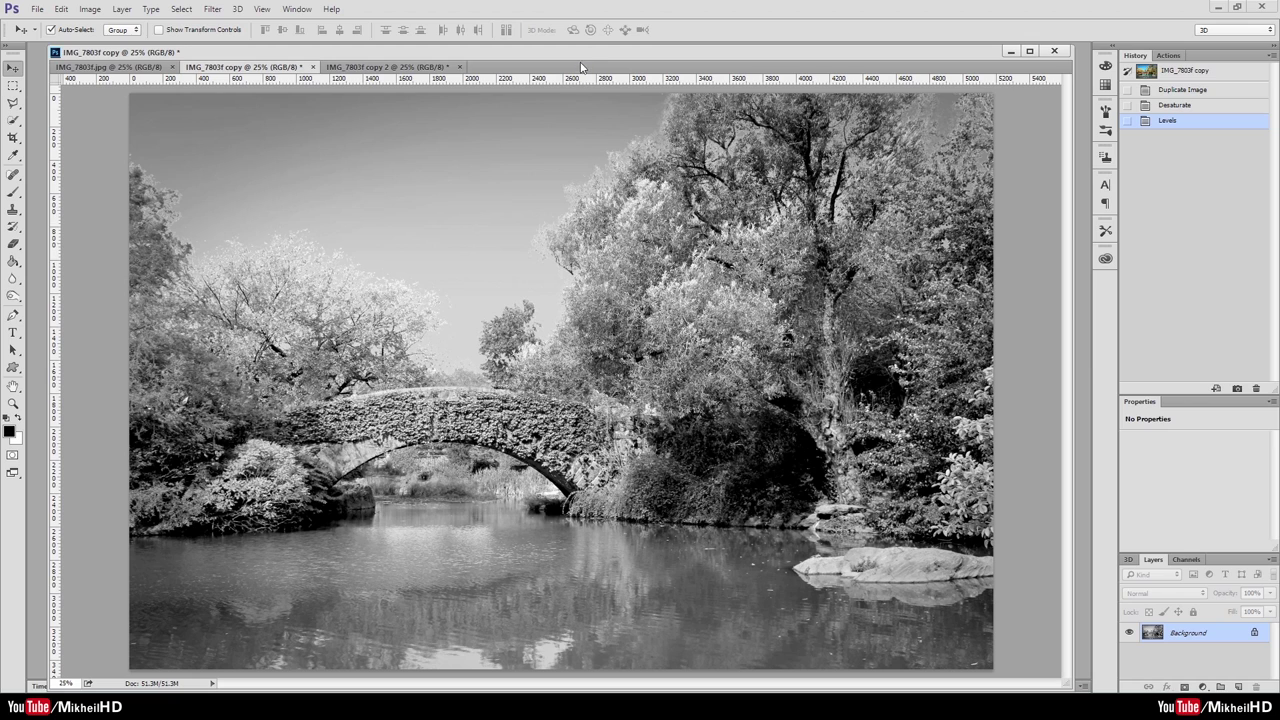
# Step: Compare the IMG_7803f copy and copy 2 documents, ending on the tinted copy 2
pyautogui.moveTo(584, 66); pyautogui.dragTo(578, 66)
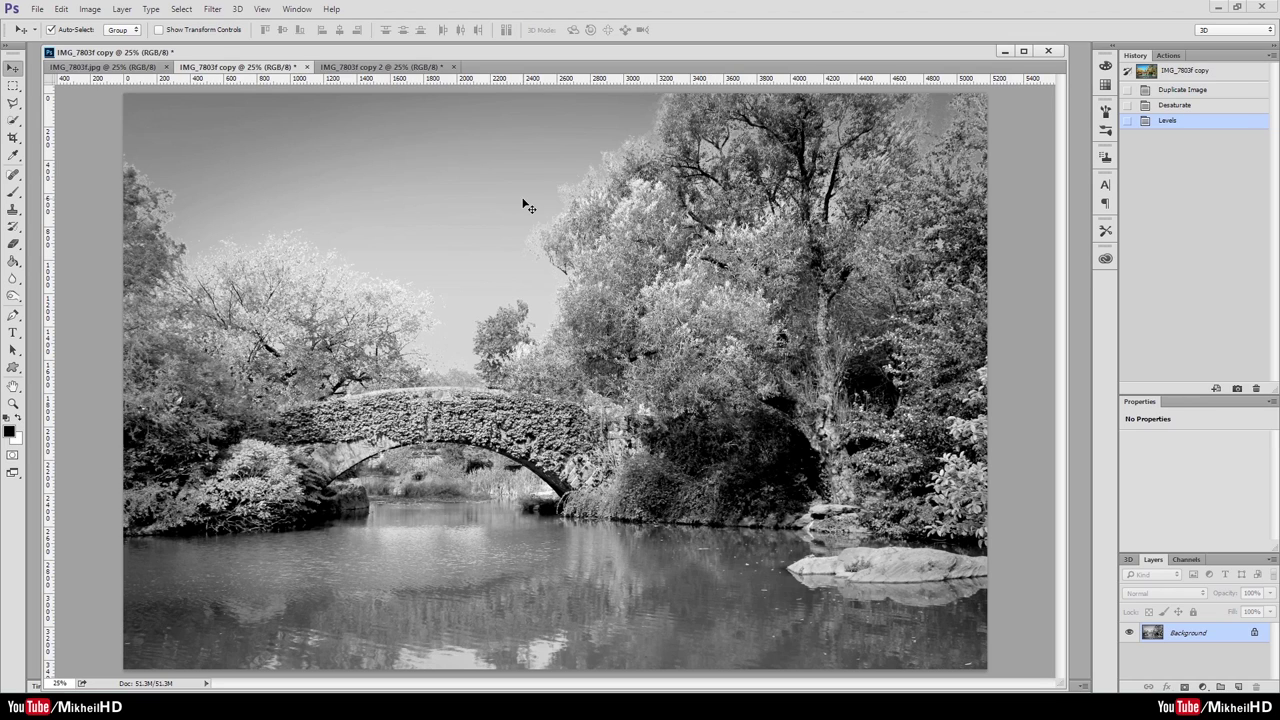
pyautogui.click(282, 66)
pyautogui.click(385, 67)
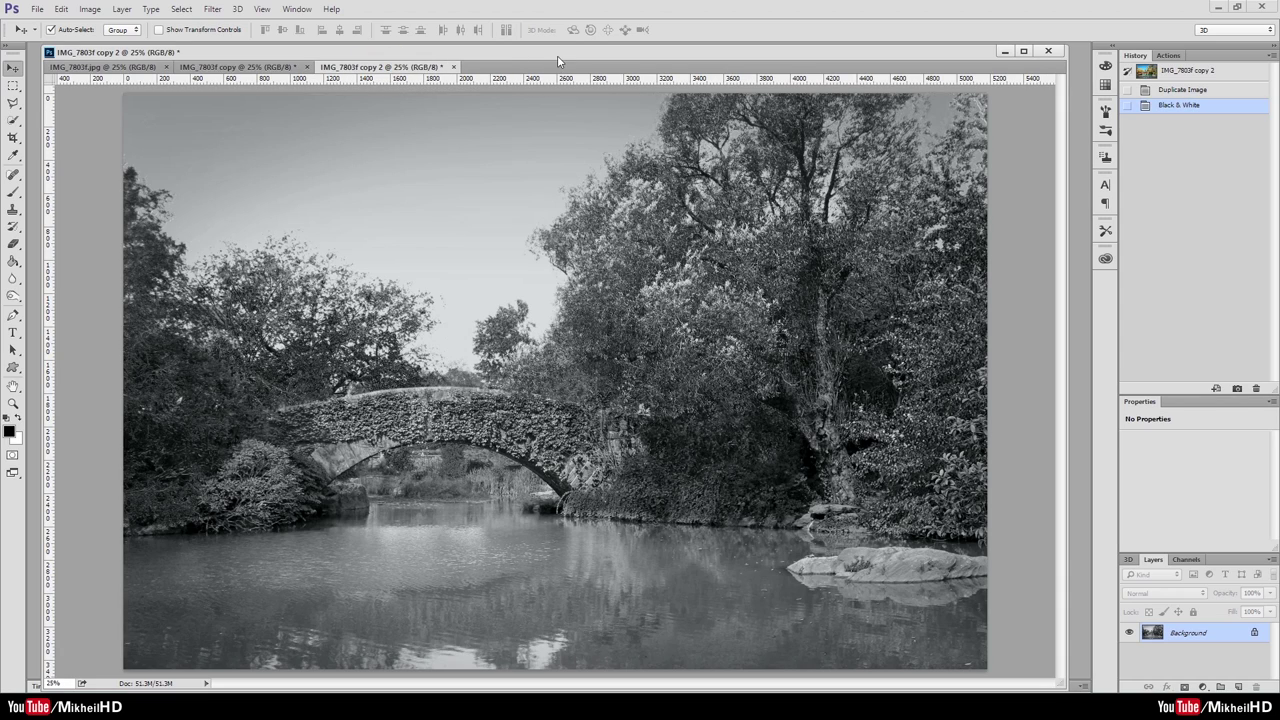
pyautogui.moveTo(557, 55); pyautogui.dragTo(551, 56)
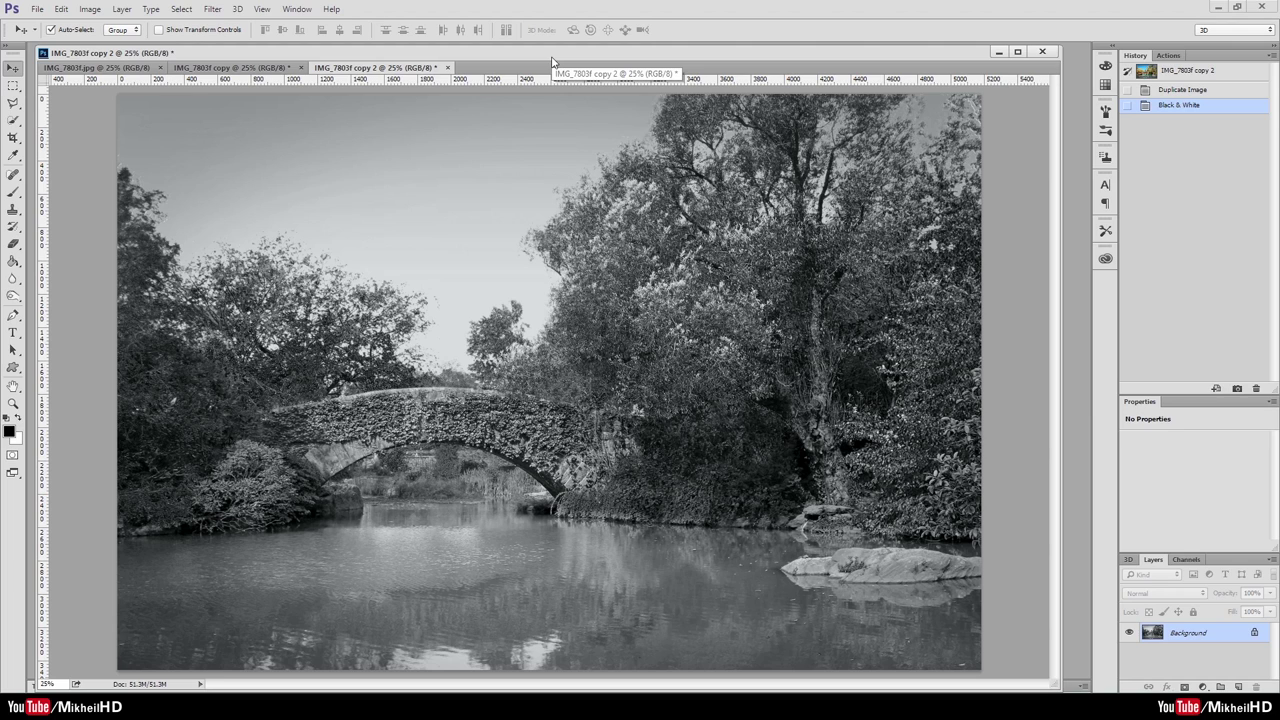
pyautogui.moveTo(557, 51); pyautogui.dragTo(557, 49)
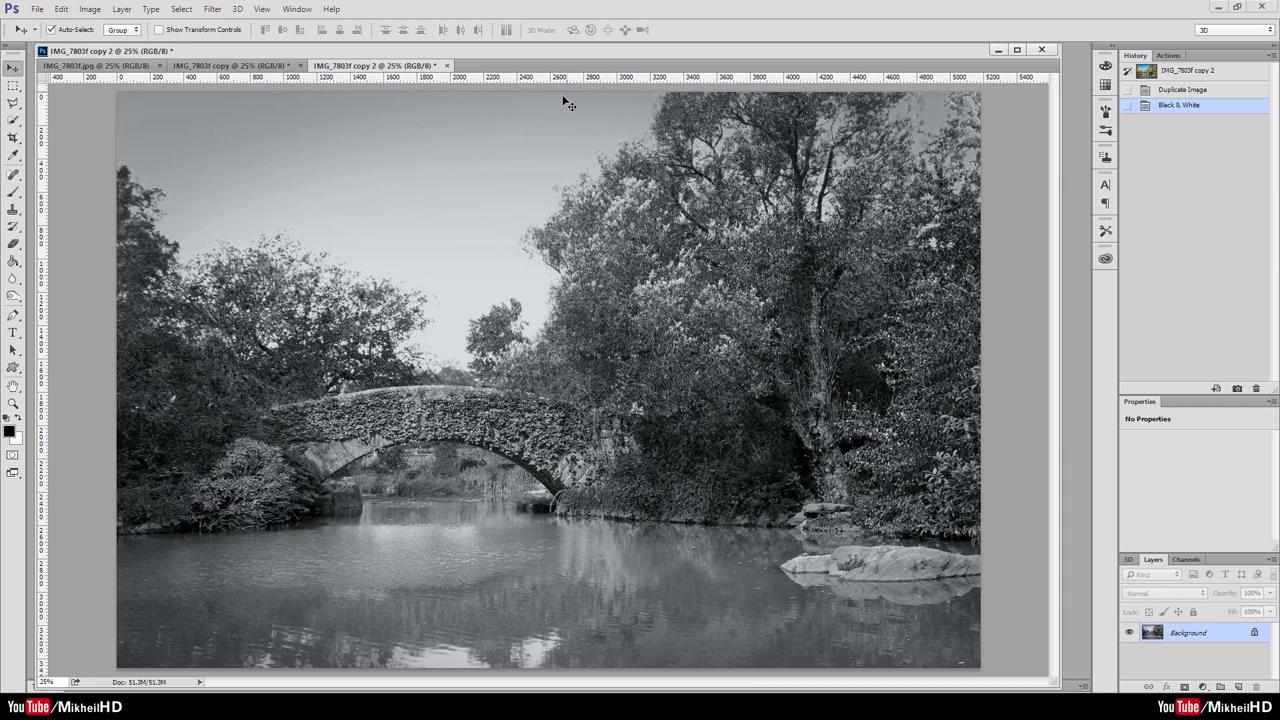
pyautogui.click(553, 64)
pyautogui.moveTo(553, 64); pyautogui.dragTo(563, 53)
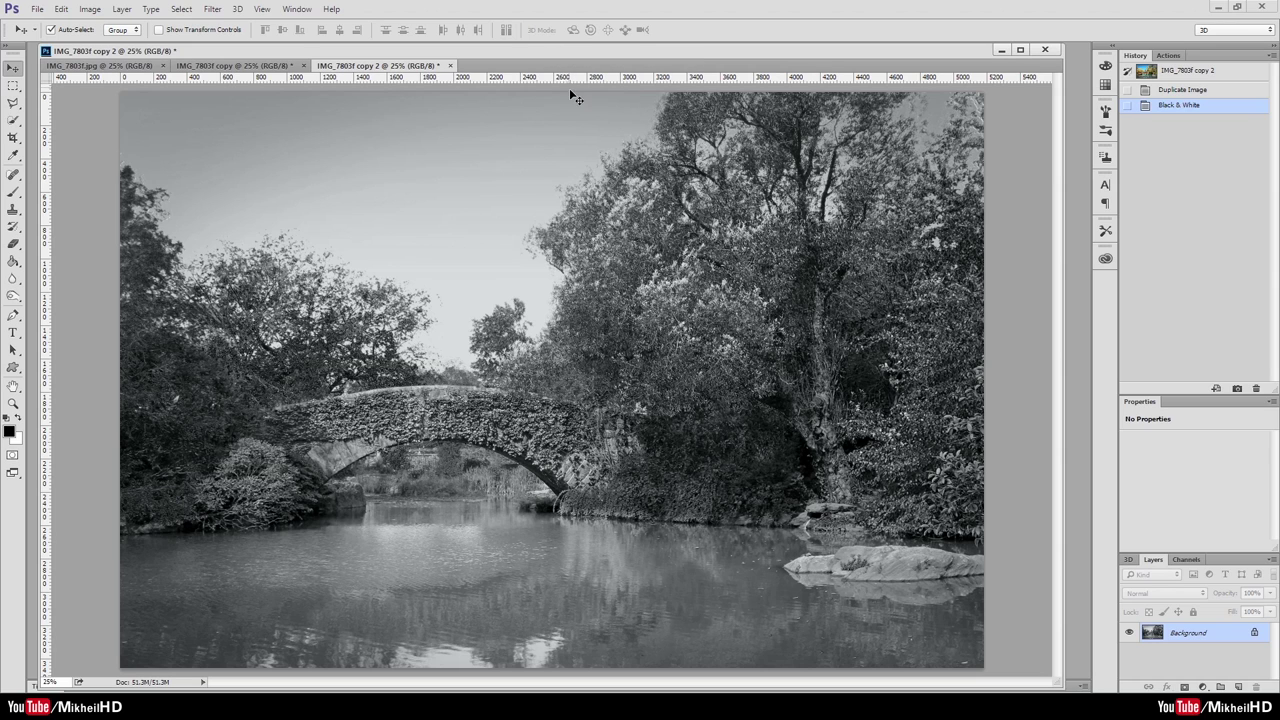
pyautogui.click(110, 65)
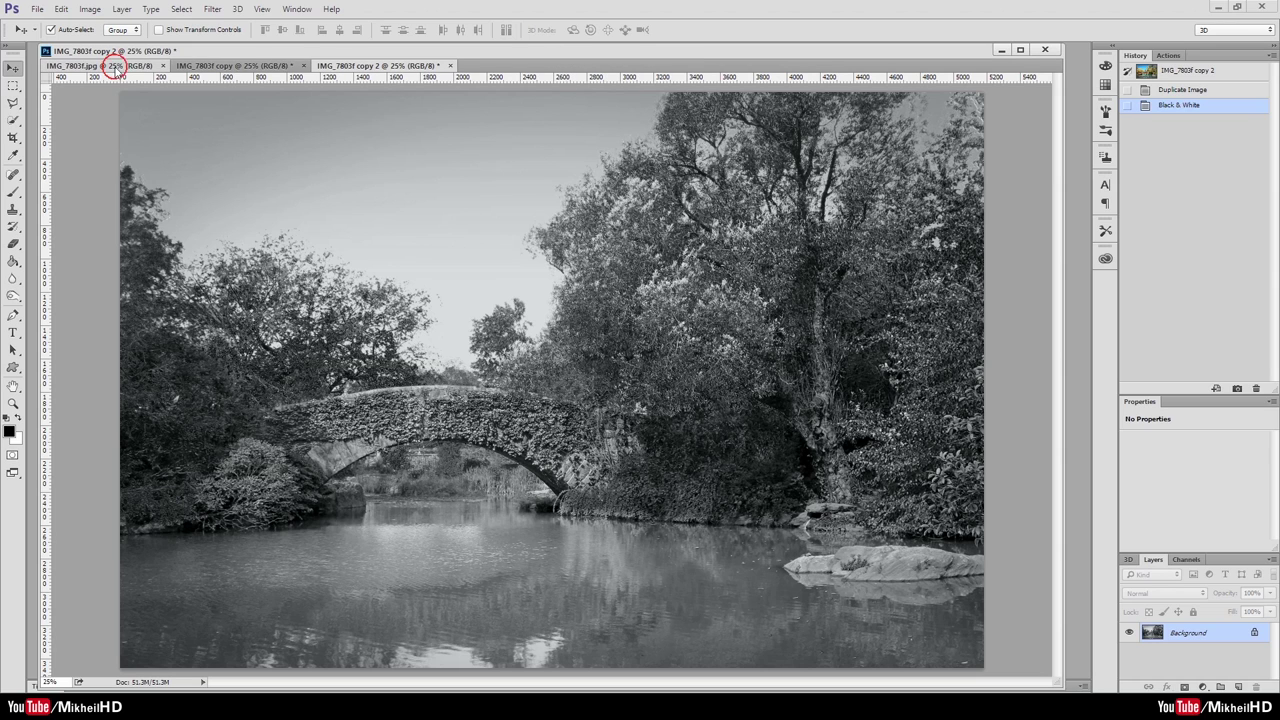
pyautogui.click(236, 65)
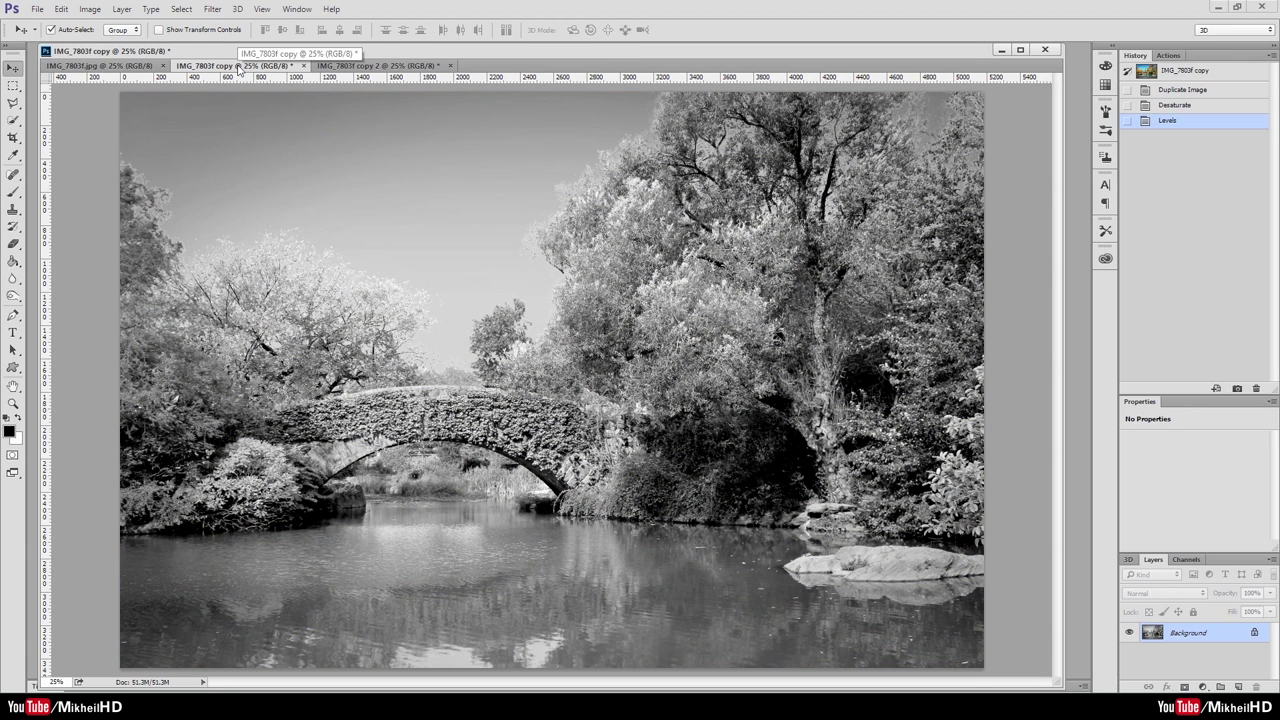
pyautogui.click(369, 66)
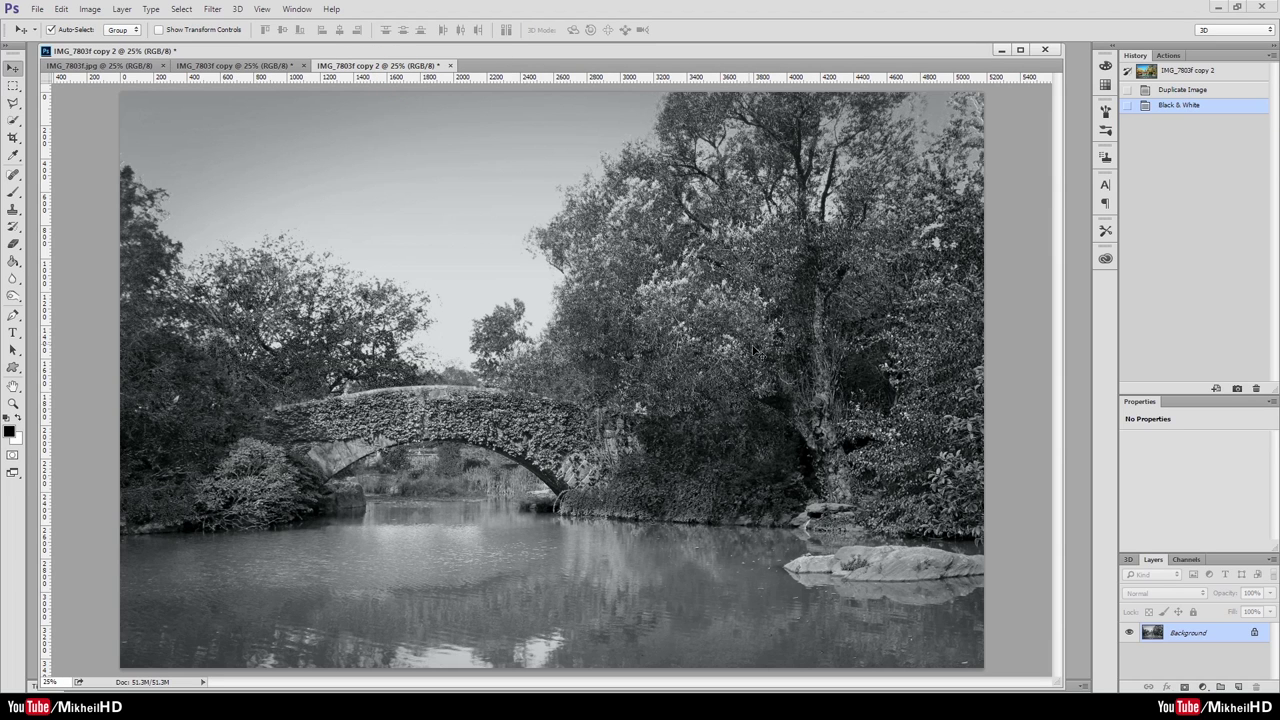
pyautogui.moveTo(783, 53); pyautogui.dragTo(785, 60)
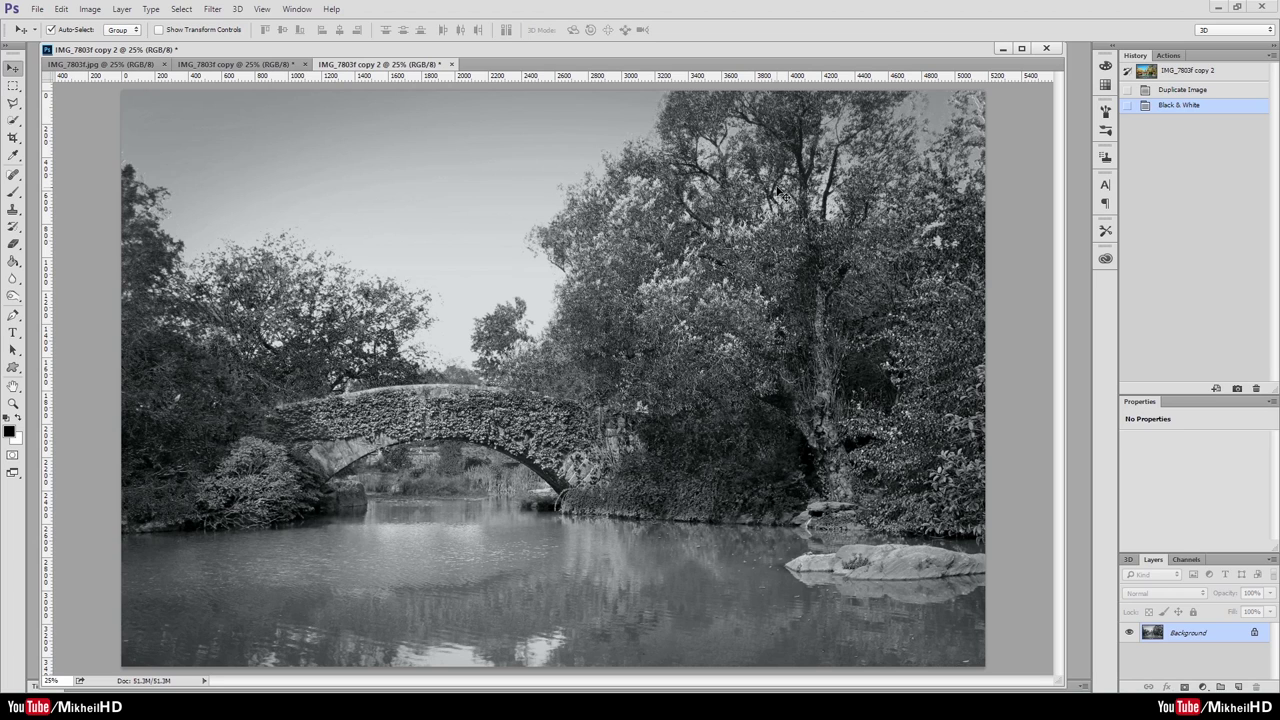
pyautogui.moveTo(660, 52); pyautogui.dragTo(661, 56)
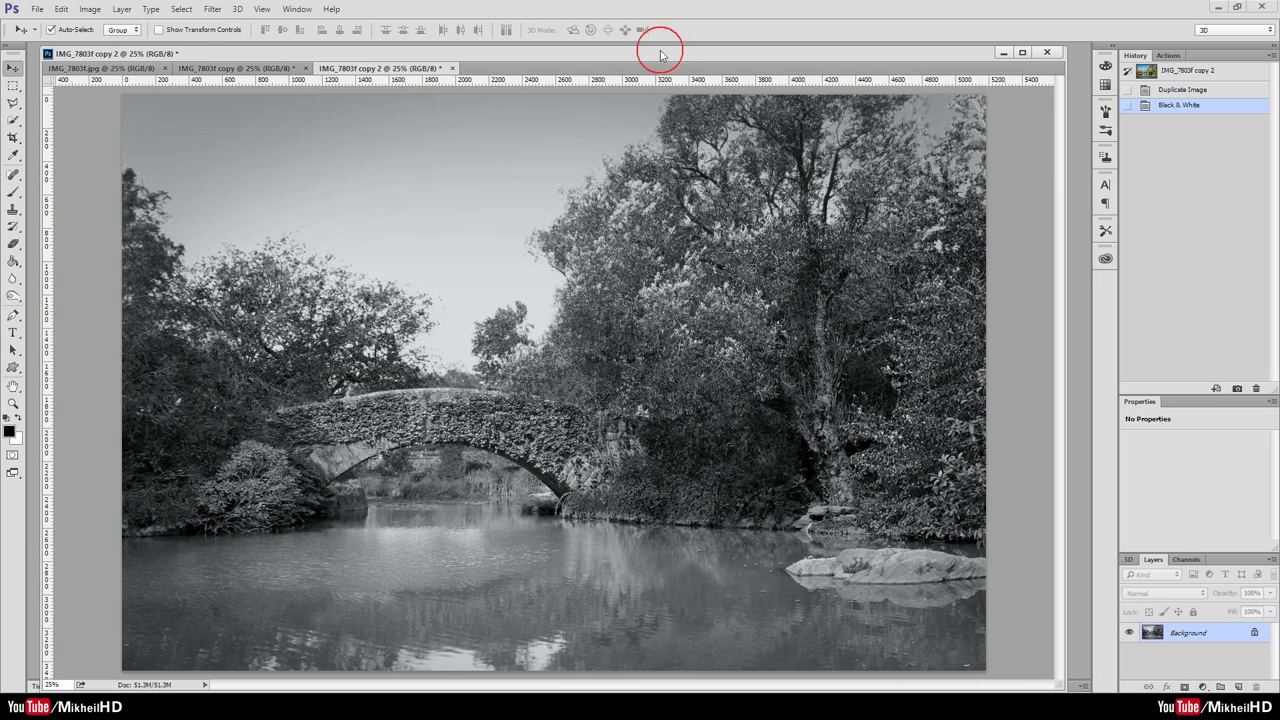
pyautogui.click(285, 68)
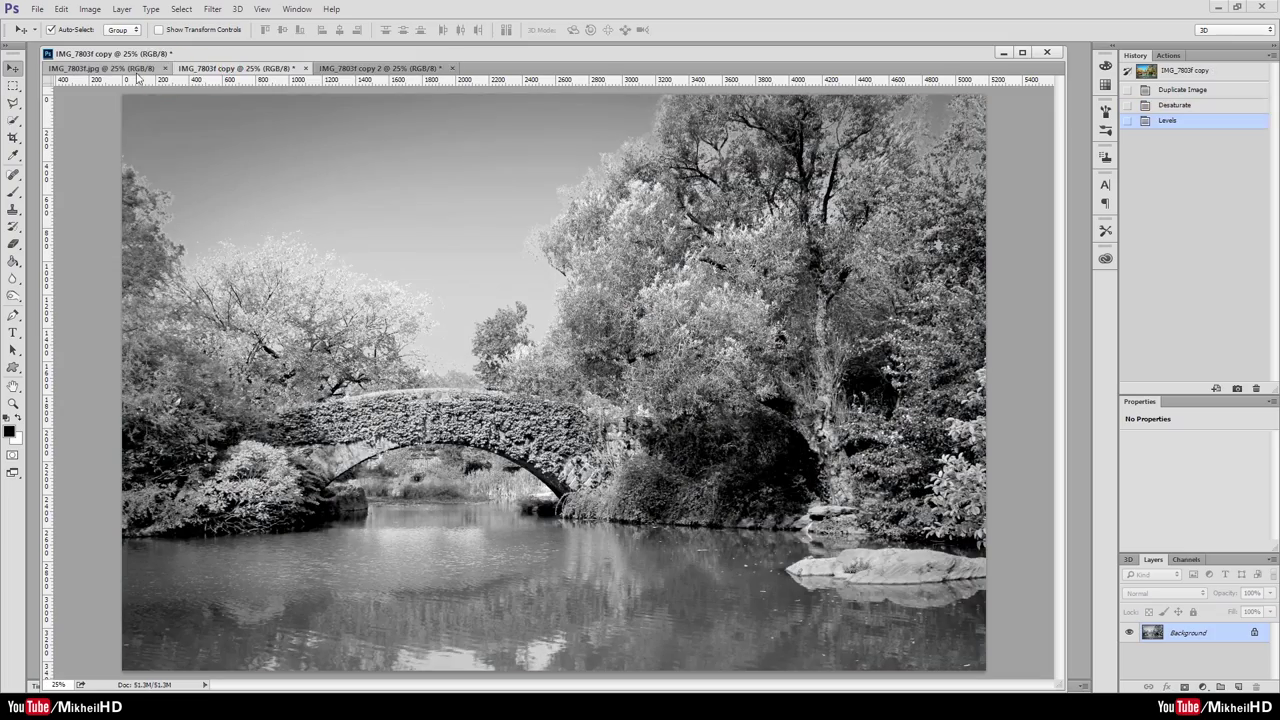
pyautogui.click(135, 69)
pyautogui.click(350, 70)
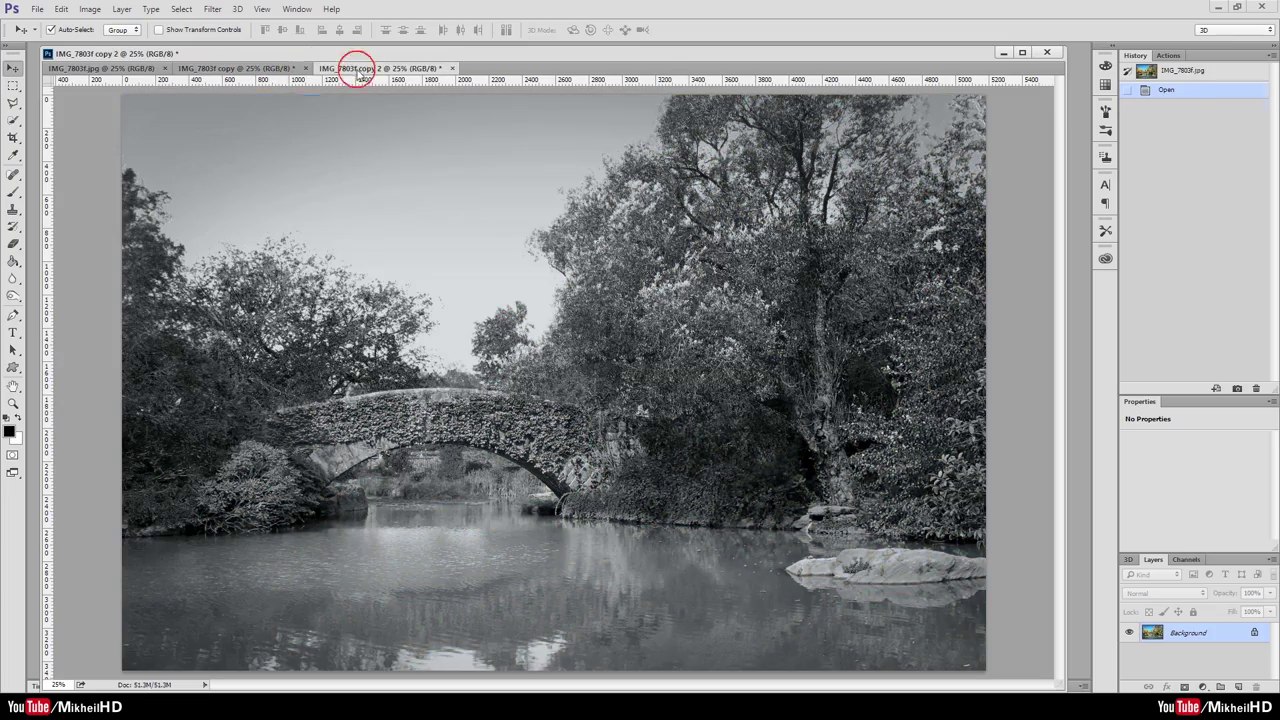
pyautogui.click(270, 72)
pyautogui.click(357, 68)
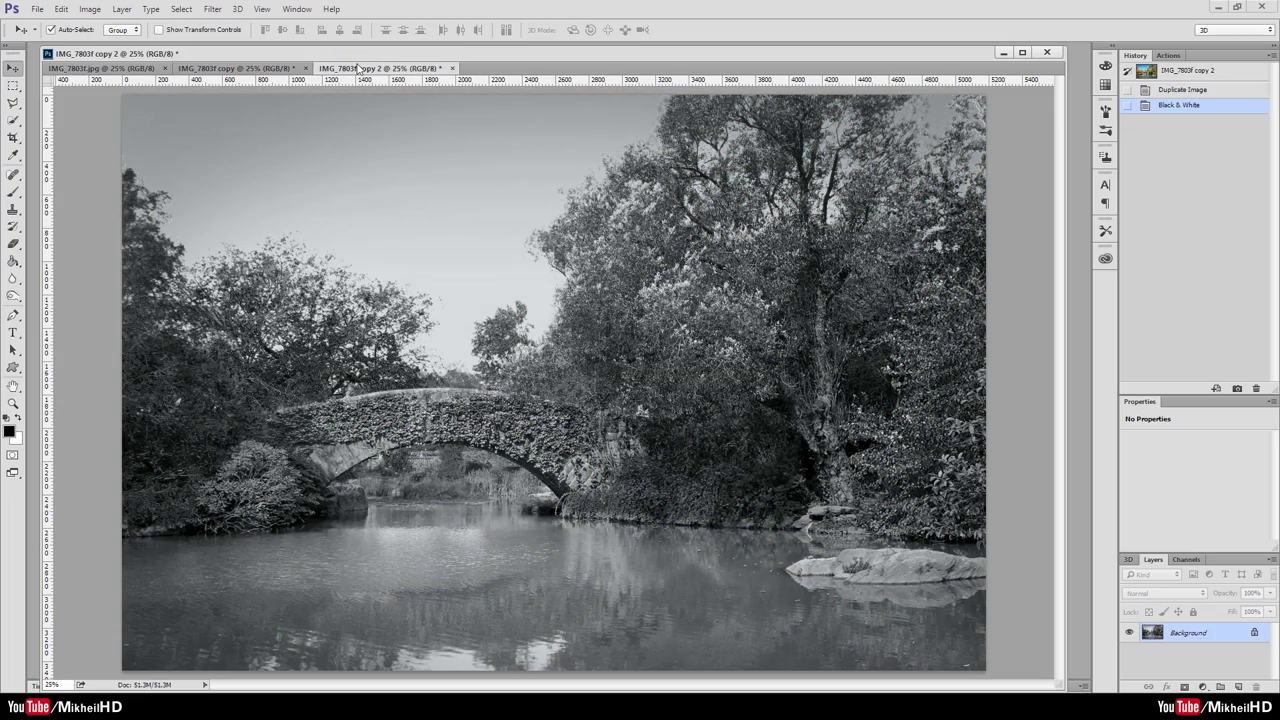